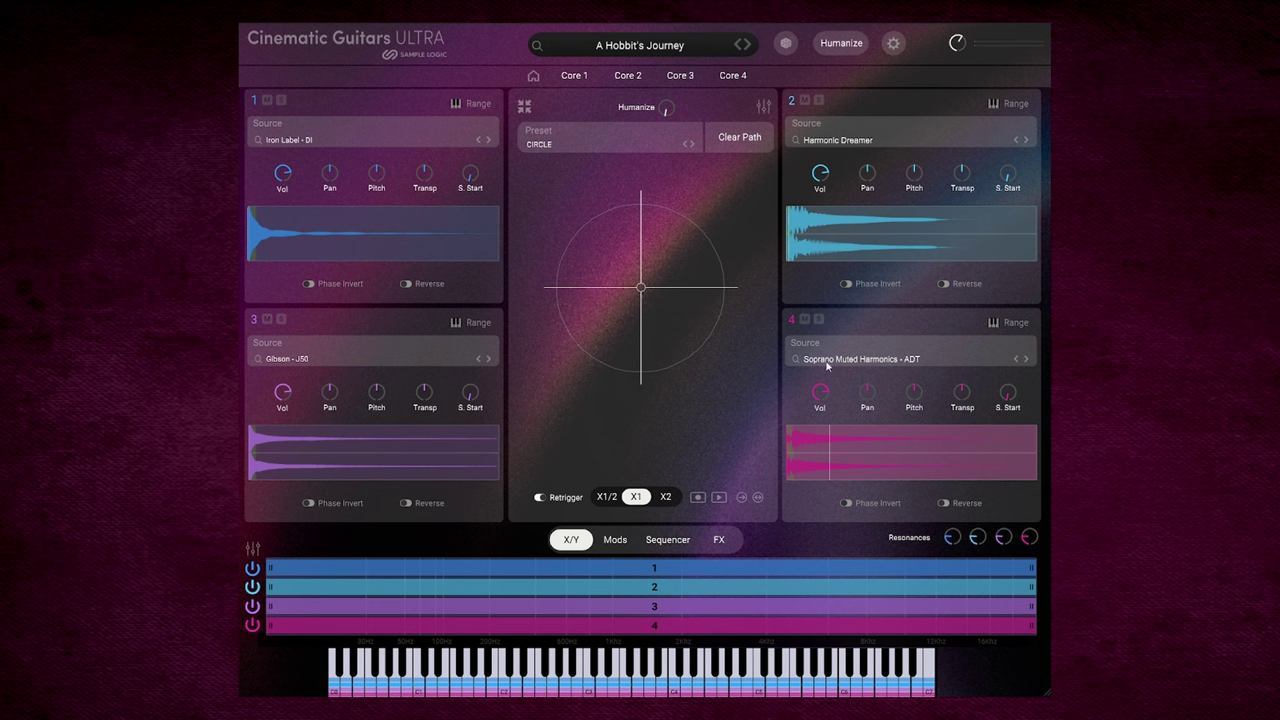
Step: Push the X/Y blend toward Core 2, then Core 4, and recentre it on the pad
{"action": "left_click_drag", "start_coordinate": [641, 288], "coordinate": [737, 218]}
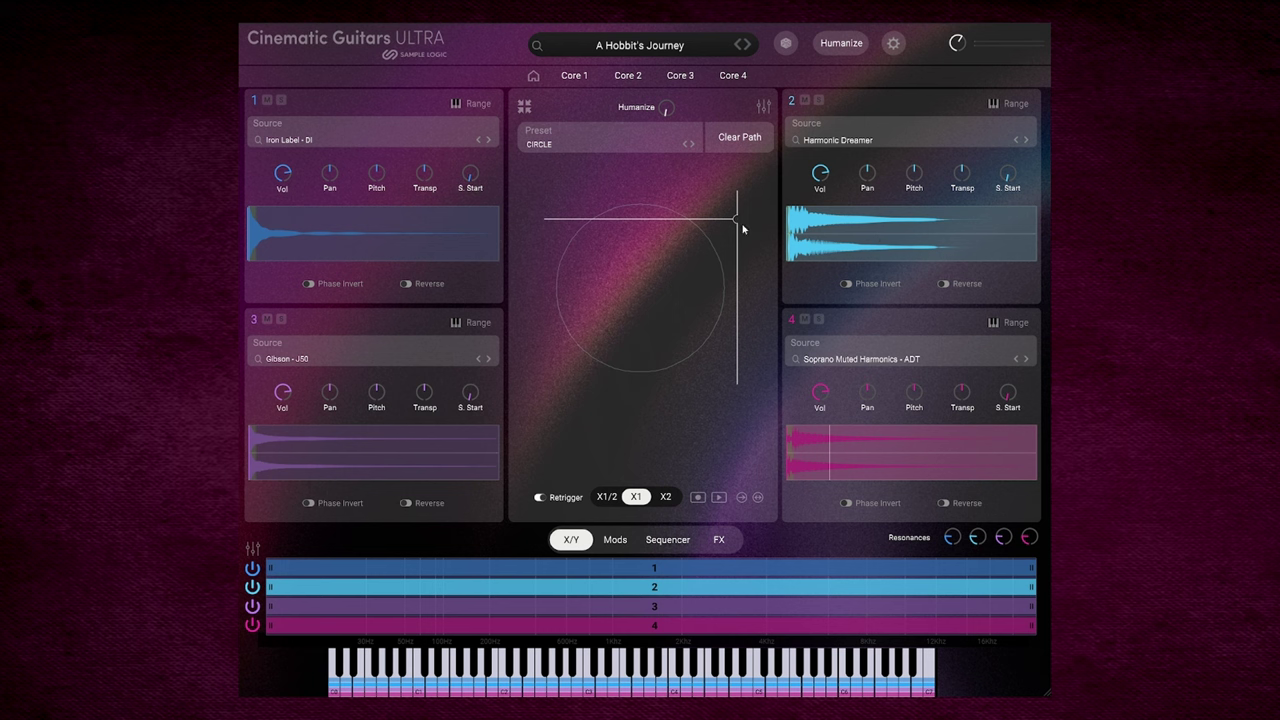
{"action": "left_click_drag", "start_coordinate": [740, 219], "coordinate": [797, 444]}
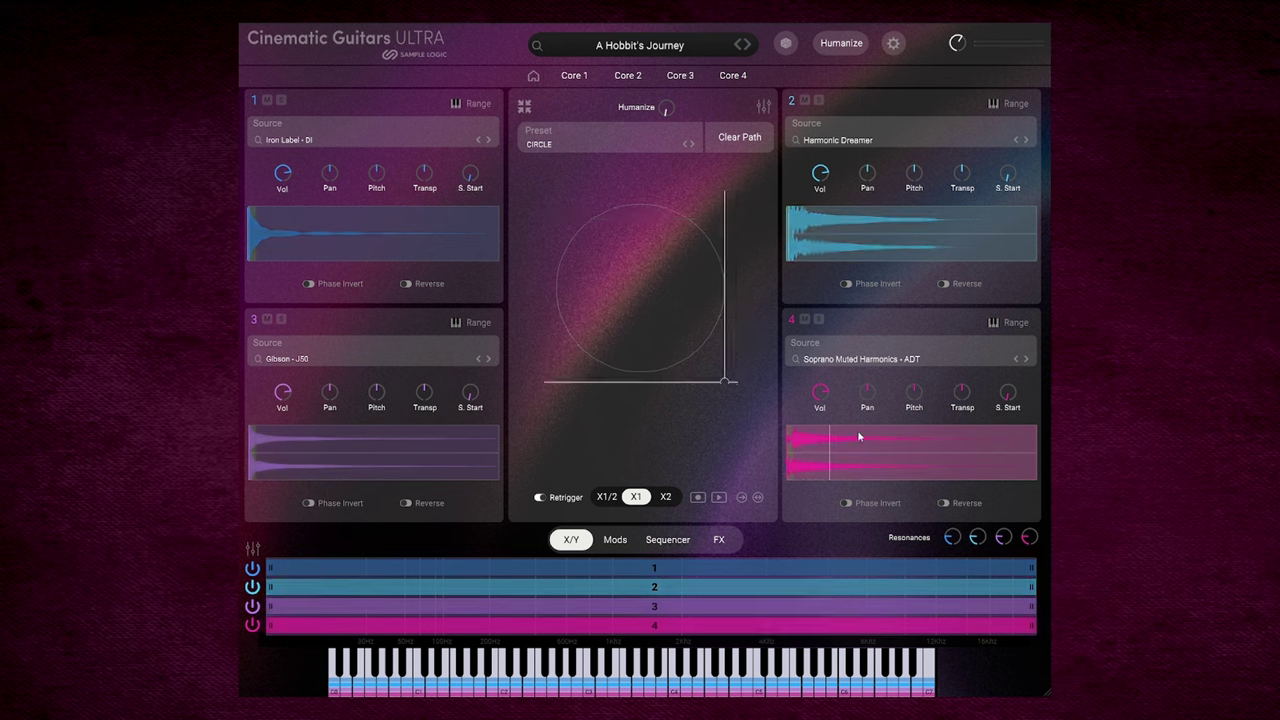
{"action": "double_click", "coordinate": [728, 382]}
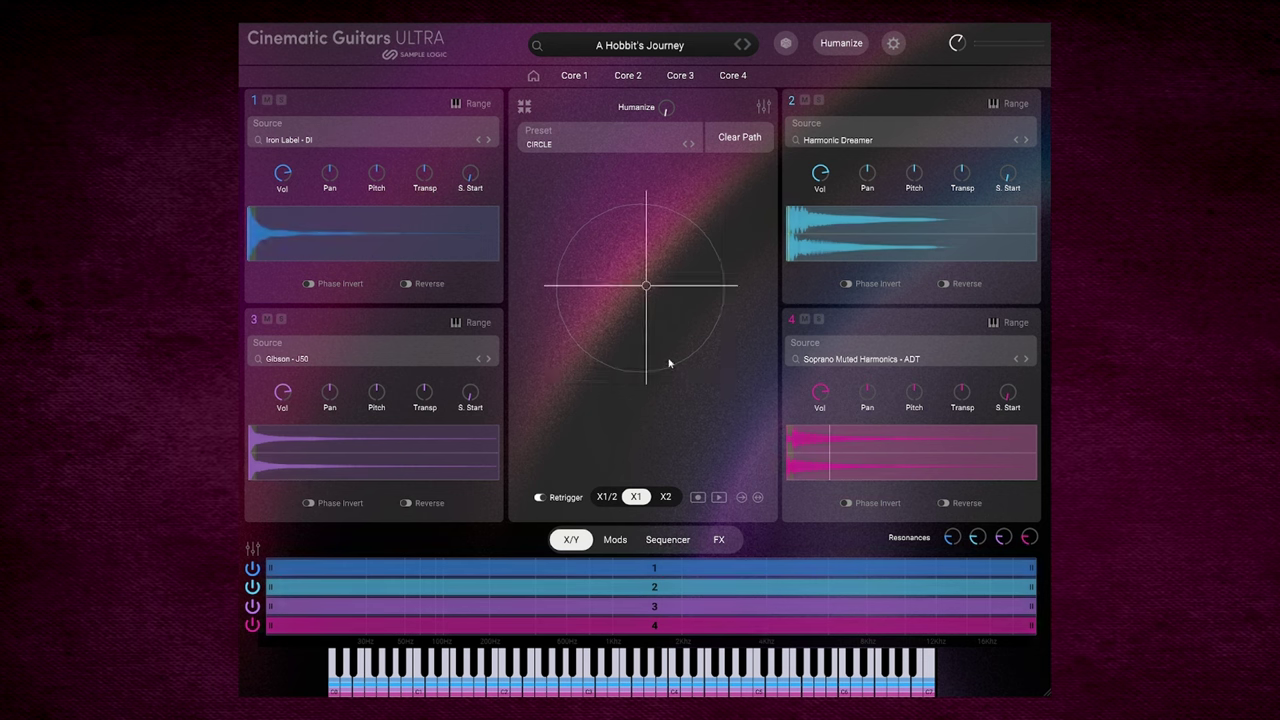
Step: Record a freehand User Drawn movement path on the X/Y pad and play it back
{"action": "left_click", "coordinate": [698, 497]}
{"action": "mouse_move", "coordinate": [655, 336]}
{"action": "left_mouse_down"}
{"action": "mouse_move", "coordinate": [601, 298]}
{"action": "mouse_move", "coordinate": [644, 276]}
{"action": "mouse_move", "coordinate": [649, 228]}
{"action": "mouse_move", "coordinate": [588, 245]}
{"action": "mouse_move", "coordinate": [680, 233]}
{"action": "mouse_move", "coordinate": [685, 310]}
{"action": "mouse_move", "coordinate": [604, 300]}
{"action": "mouse_move", "coordinate": [598, 246]}
{"action": "mouse_move", "coordinate": [628, 330]}
{"action": "mouse_move", "coordinate": [686, 294]}
{"action": "left_mouse_up"}
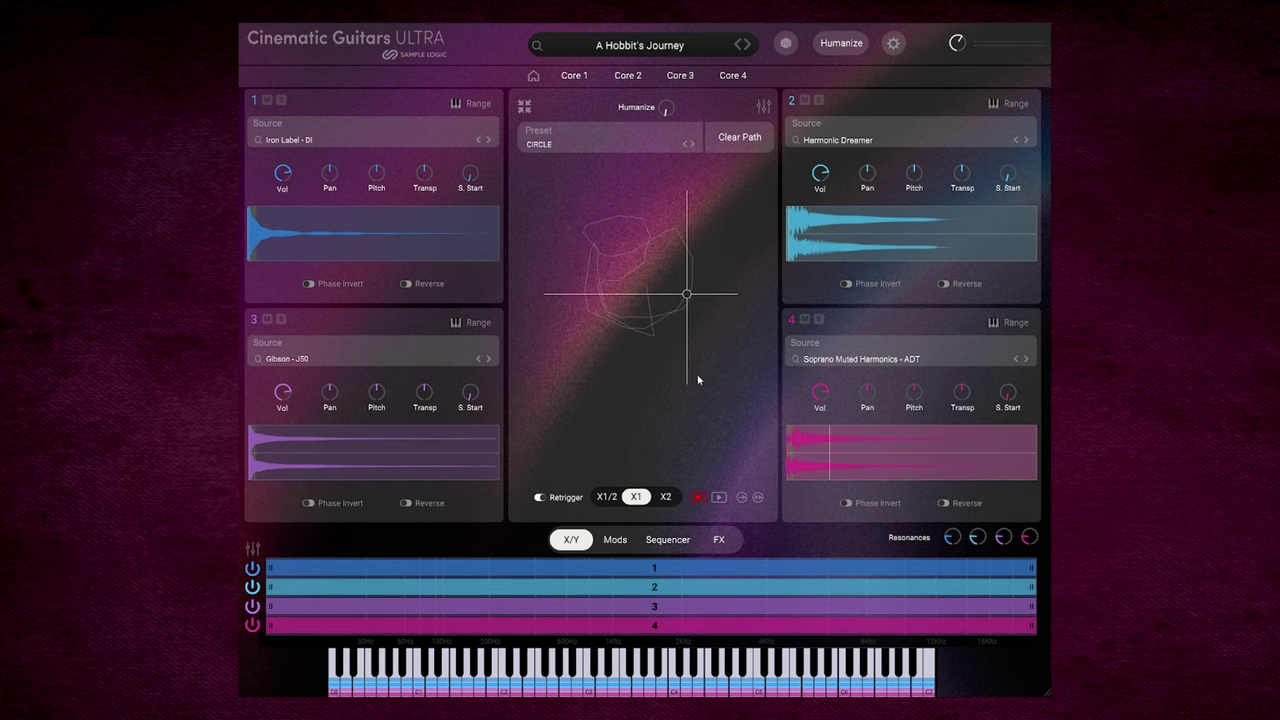
{"action": "left_click", "coordinate": [718, 495]}
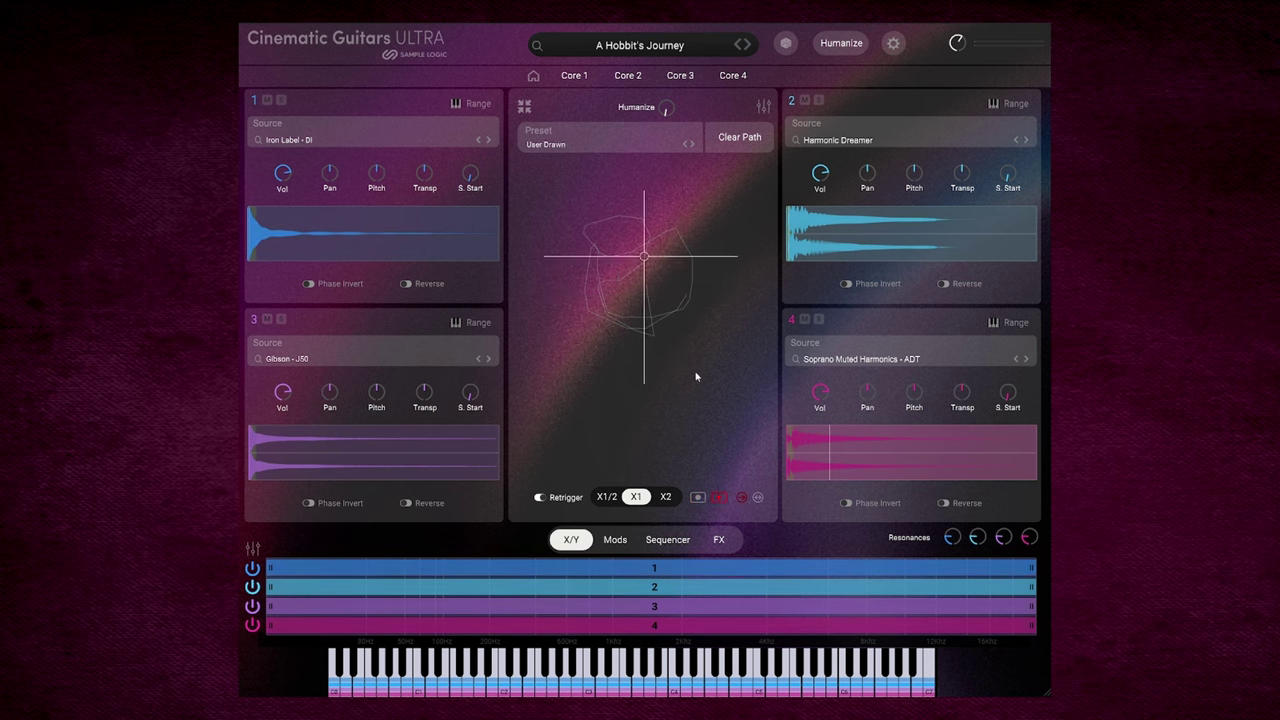
Step: Load Acoustic Folk Ensemble from the top of Core 1's Source browser list
{"action": "left_click", "coordinate": [355, 141]}
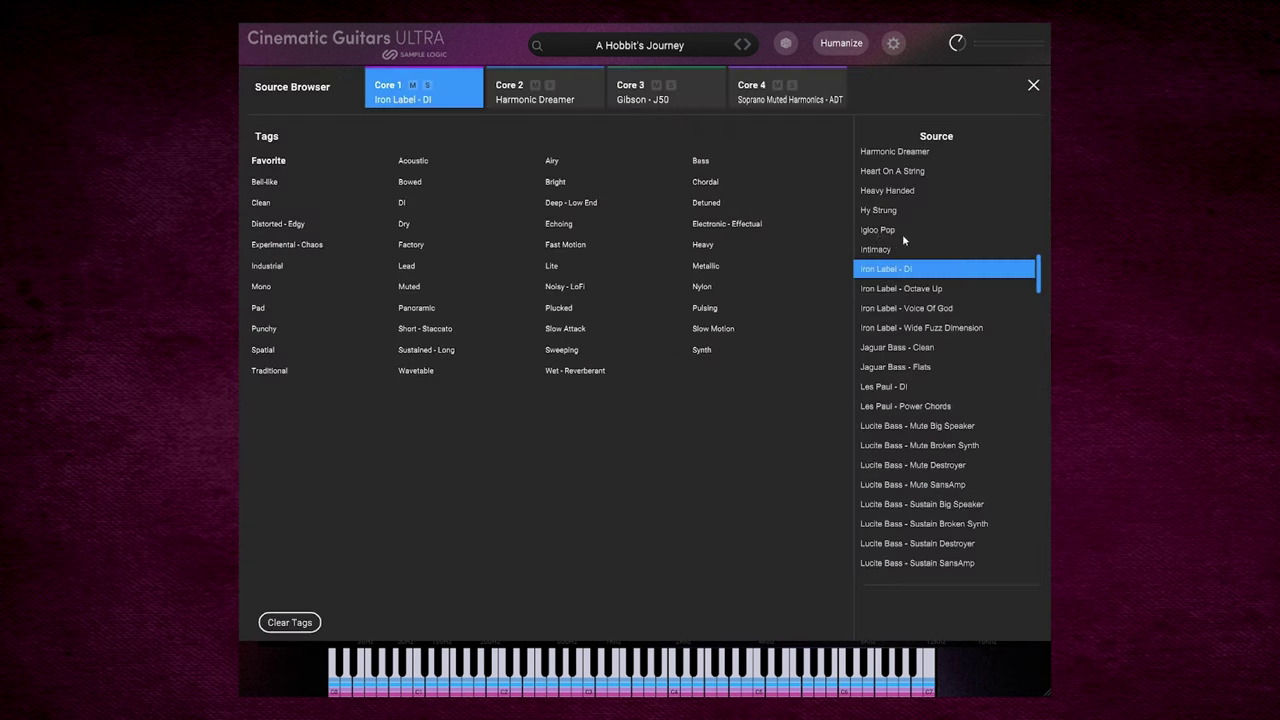
{"action": "scroll", "coordinate": [920, 230], "scroll_direction": "up", "scroll_amount": 10}
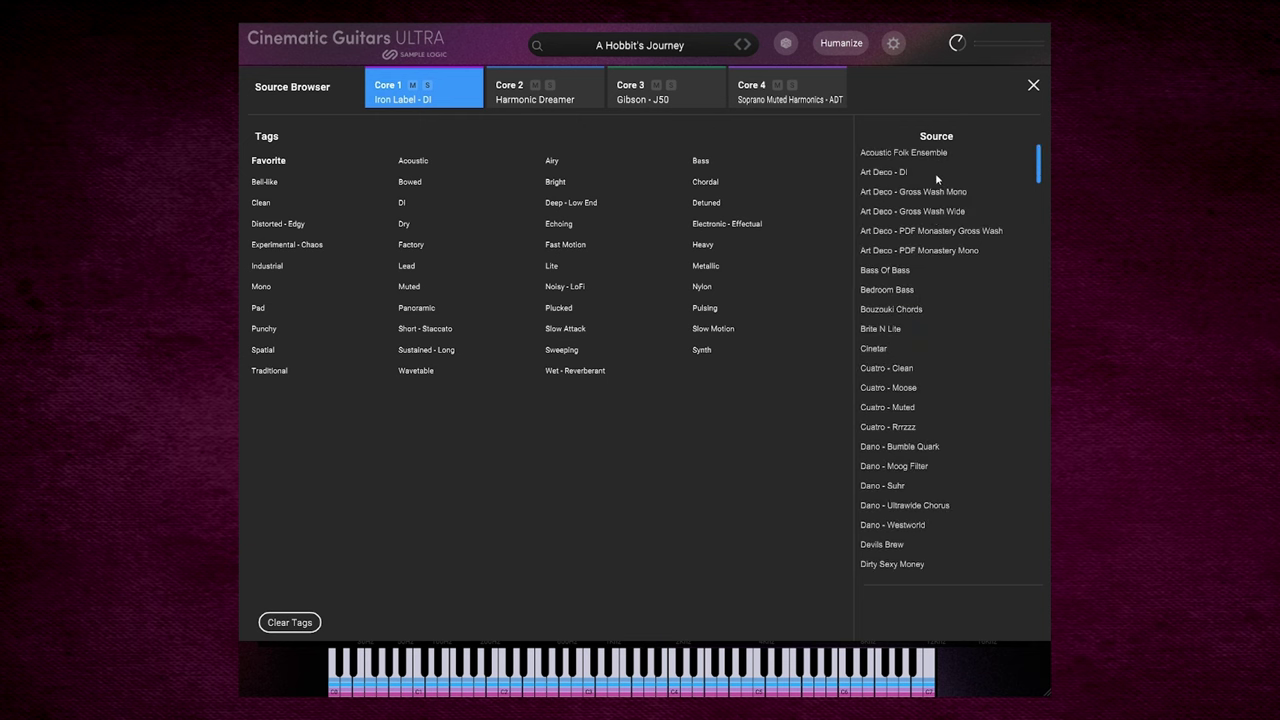
{"action": "left_click", "coordinate": [908, 154]}
Step: Open Core 1's Note Range settings, audition a few keys, and raise the Start Note to 96
{"action": "left_click", "coordinate": [1033, 86]}
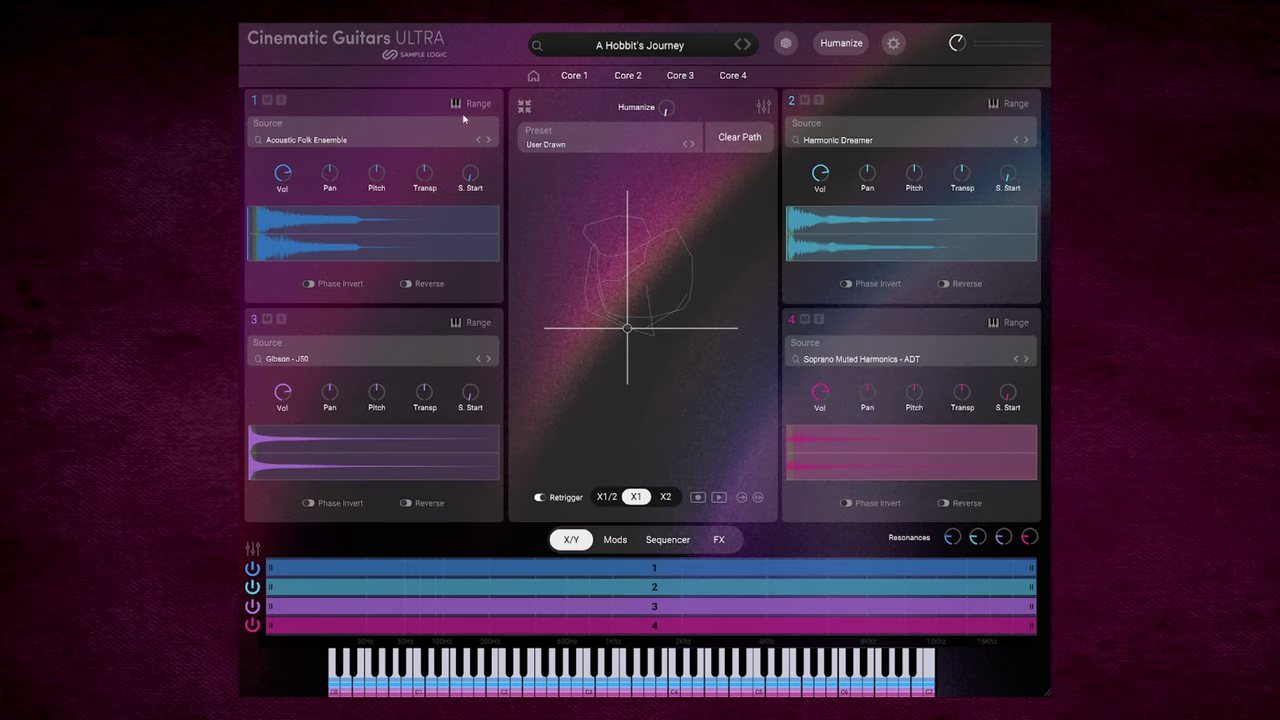
{"action": "left_click", "coordinate": [459, 104]}
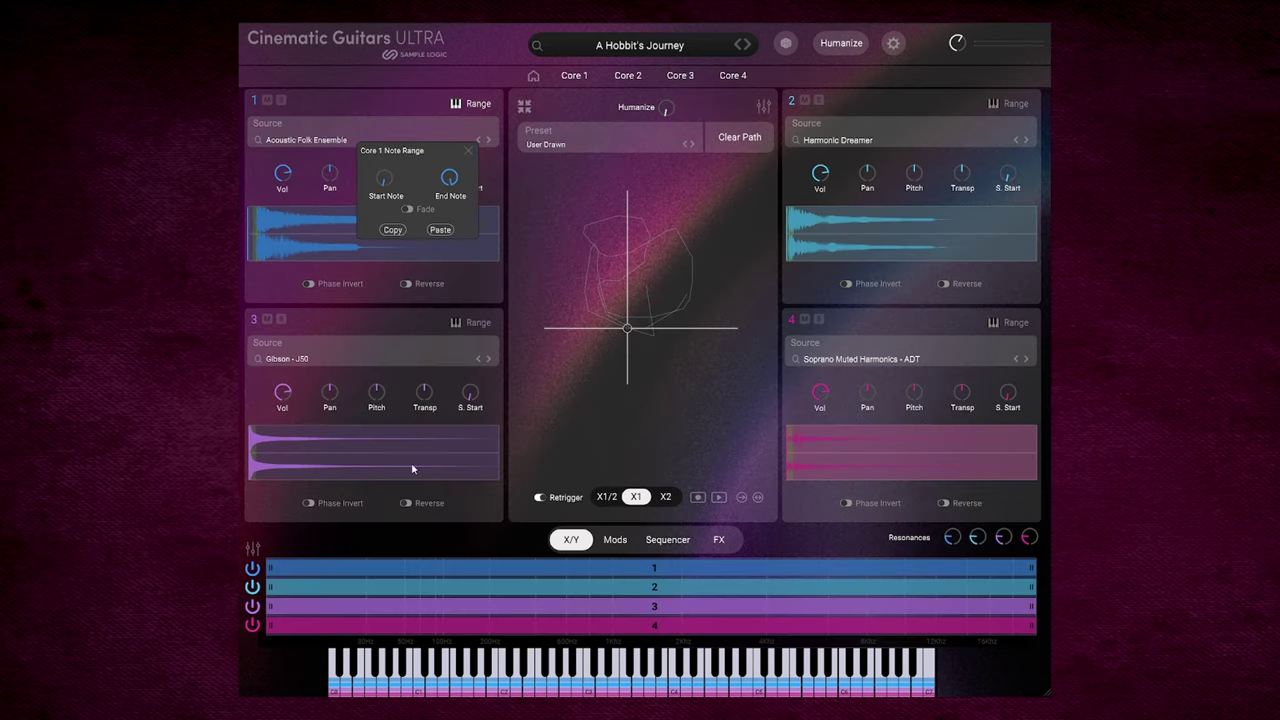
{"action": "mouse_move", "coordinate": [385, 180]}
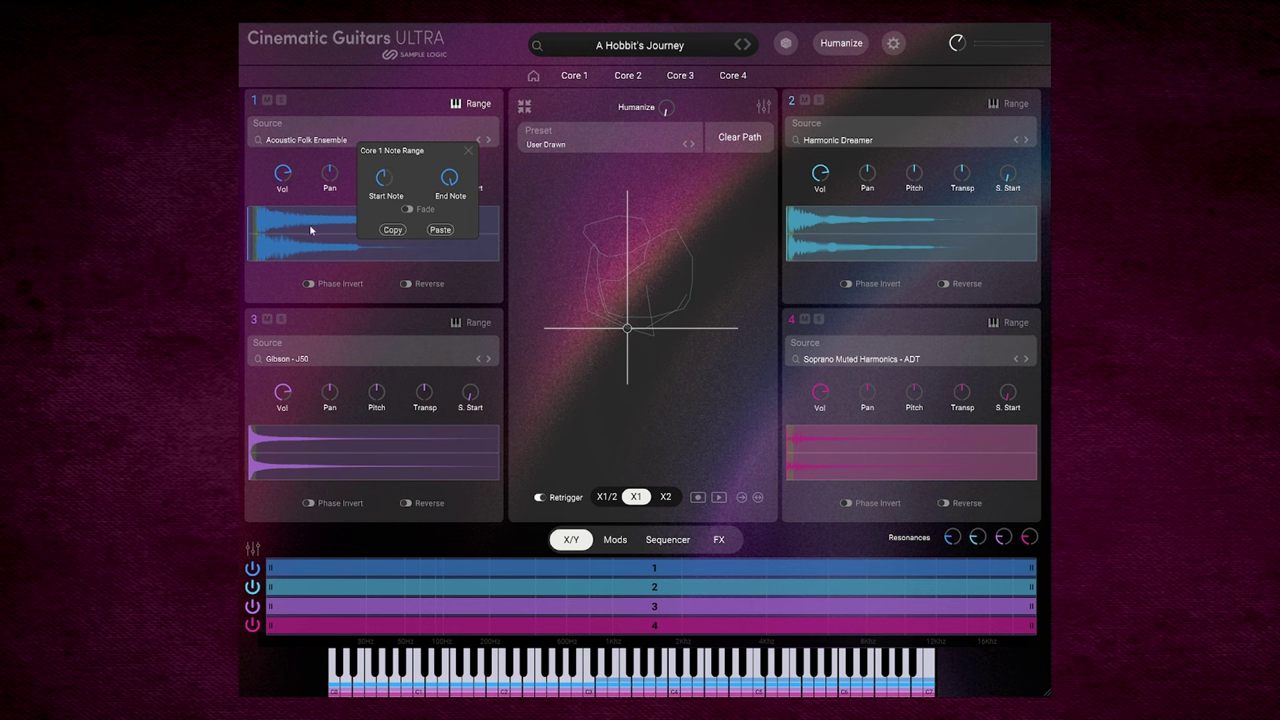
{"action": "left_click", "coordinate": [596, 684]}
{"action": "left_click", "coordinate": [687, 681]}
{"action": "left_click", "coordinate": [702, 680]}
{"action": "left_click_drag", "start_coordinate": [391, 188], "coordinate": [384, 145]}
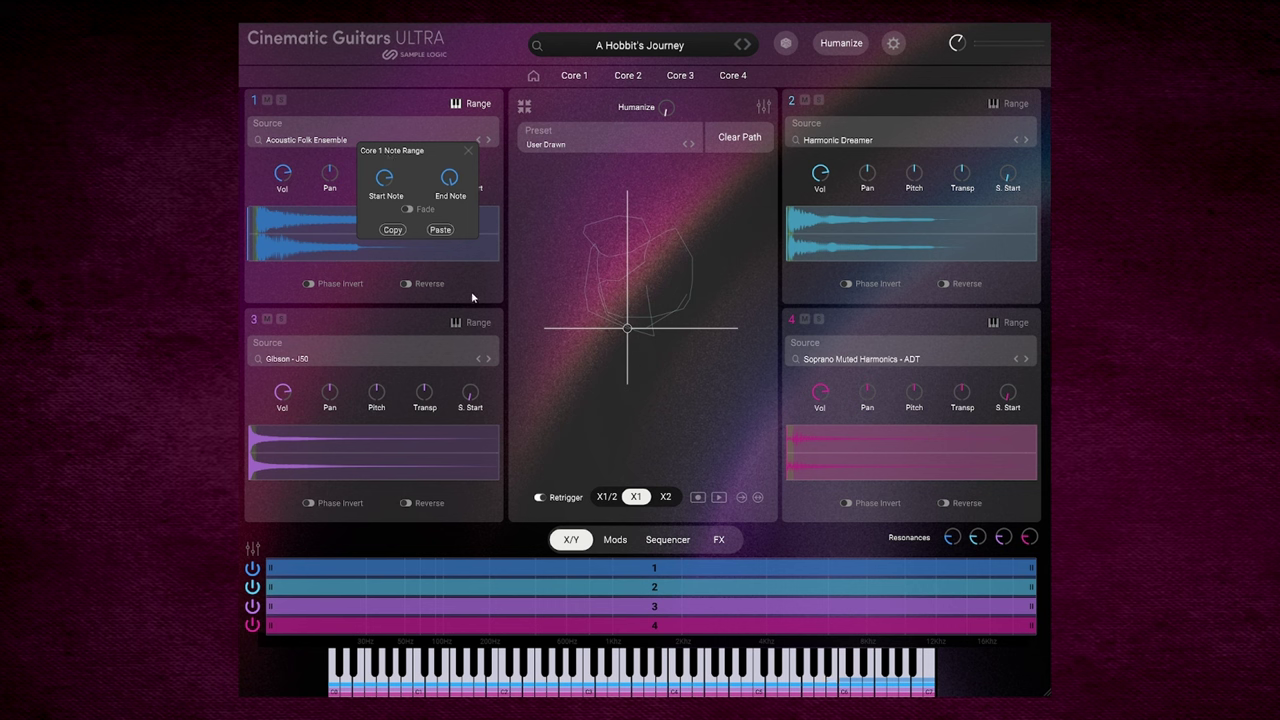
Step: Solo Core 1 to hear it alone, try trimming its band's low end, then unsolo it
{"action": "left_click", "coordinate": [471, 400]}
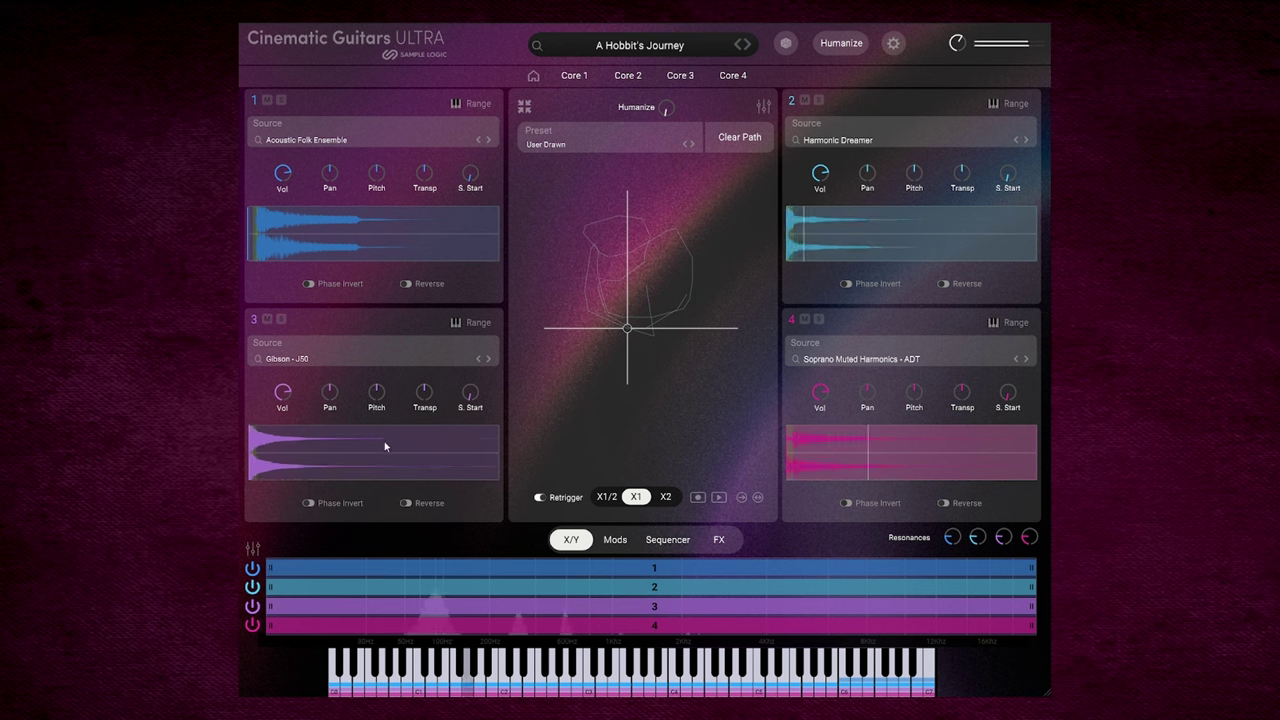
{"action": "left_click", "coordinate": [281, 100]}
{"action": "left_click", "coordinate": [470, 103]}
{"action": "left_click", "coordinate": [470, 103]}
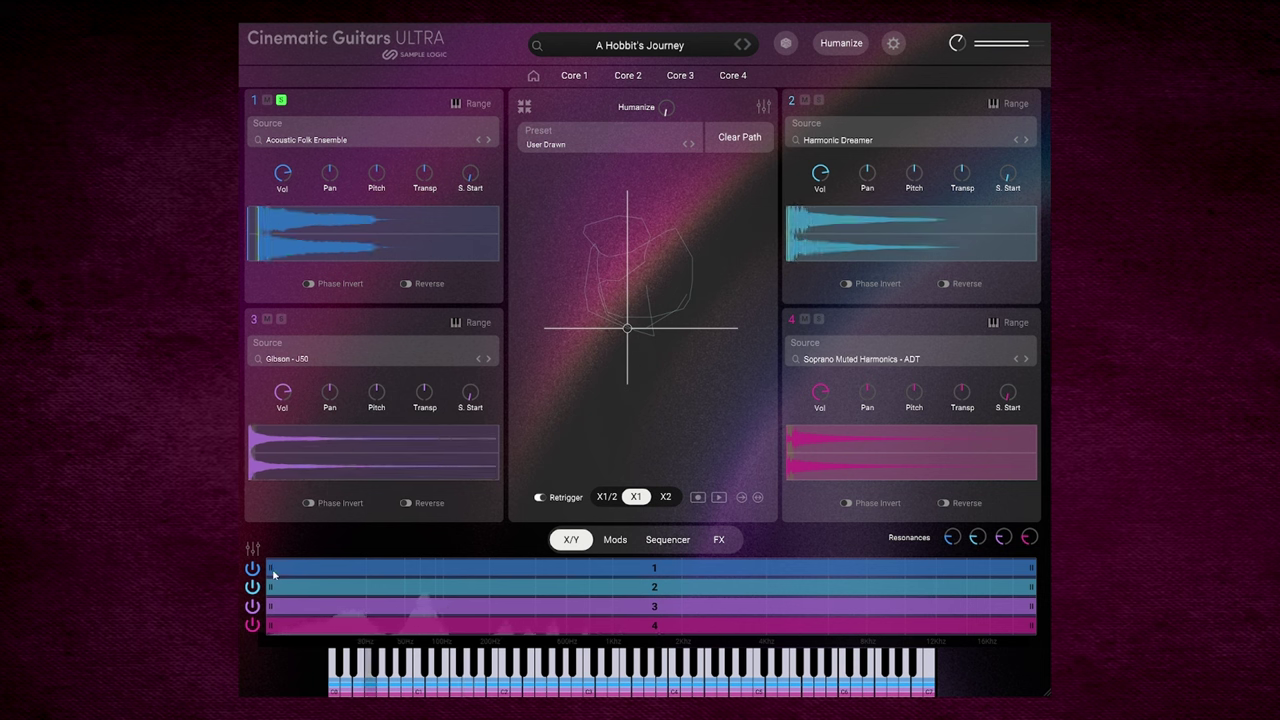
{"action": "mouse_move", "coordinate": [270, 568]}
{"action": "left_mouse_down"}
{"action": "mouse_move", "coordinate": [671, 572]}
{"action": "mouse_move", "coordinate": [268, 568]}
{"action": "left_mouse_up"}
{"action": "left_click", "coordinate": [281, 100]}
Step: Limit Core 1's band to upper frequencies and Cores 2, 3 and 4 to frequencies below the middle
{"action": "left_click_drag", "start_coordinate": [271, 571], "coordinate": [636, 569]}
{"action": "left_click_drag", "start_coordinate": [1022, 590], "coordinate": [634, 592]}
{"action": "left_click_drag", "start_coordinate": [1030, 607], "coordinate": [614, 612]}
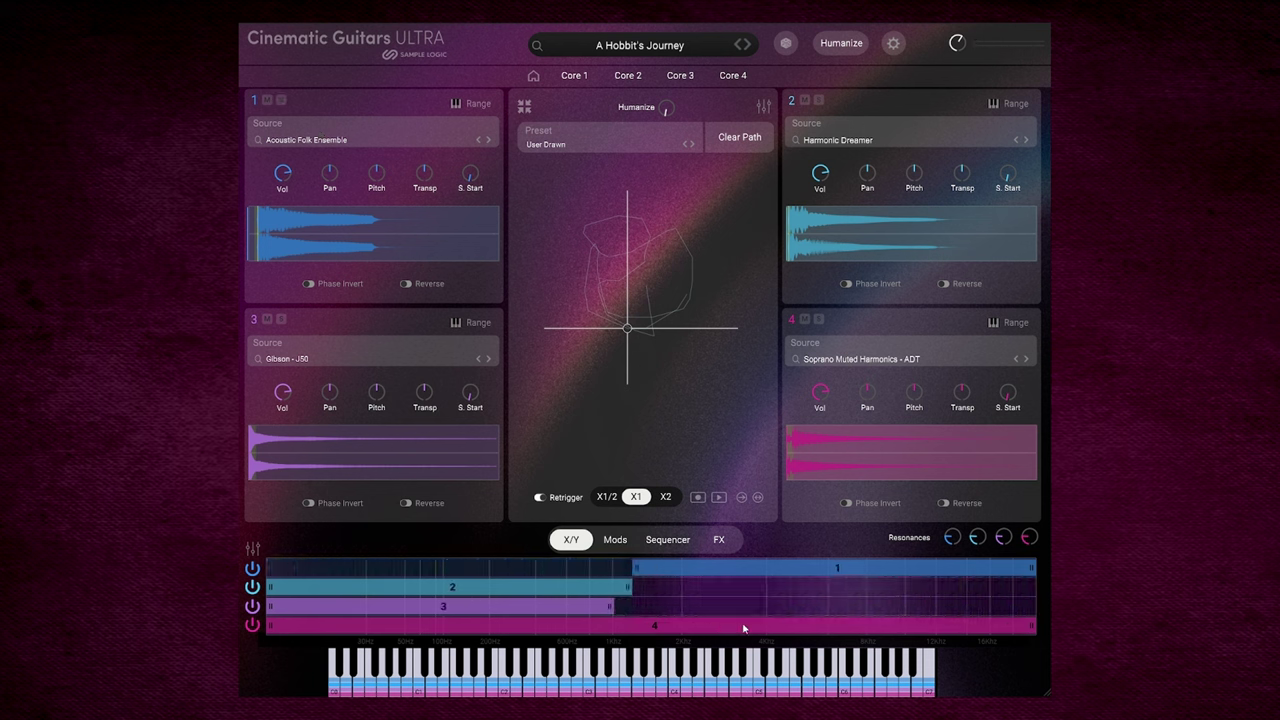
{"action": "left_click_drag", "start_coordinate": [1029, 626], "coordinate": [628, 626]}
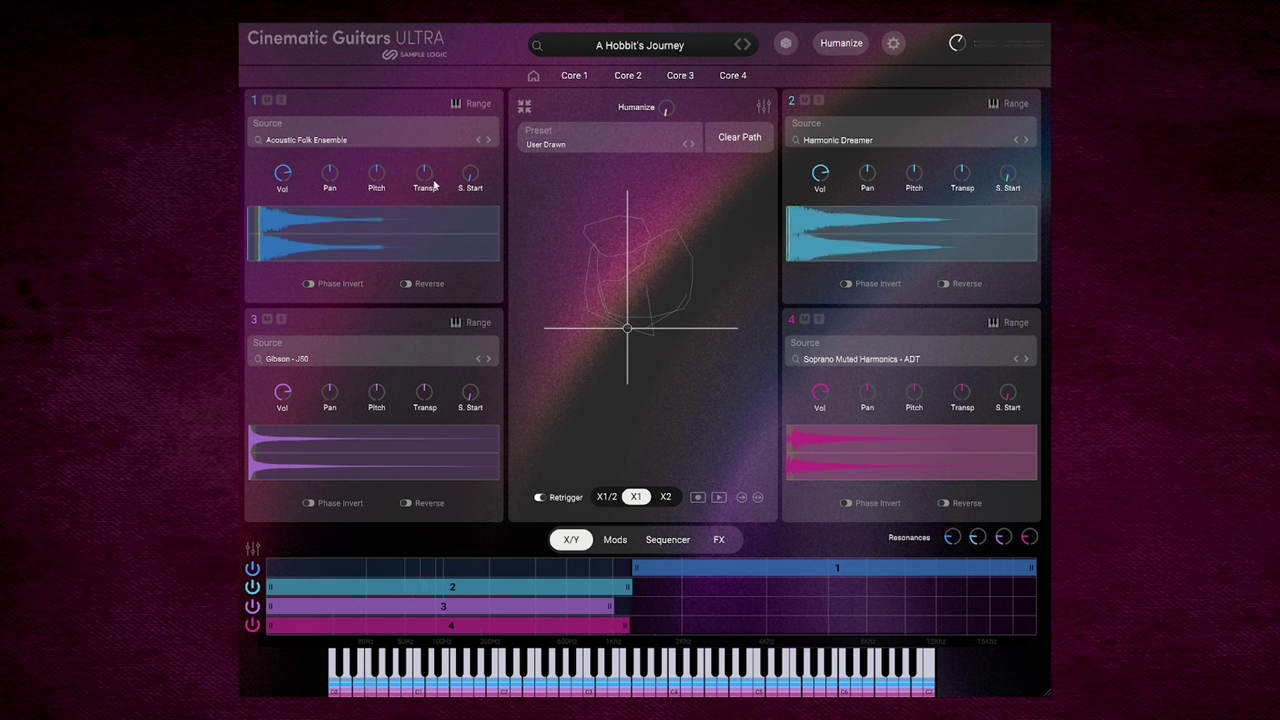
Step: Open Core 1's dedicated edit page with its filter, envelope and effects settings
{"action": "left_click", "coordinate": [576, 78]}
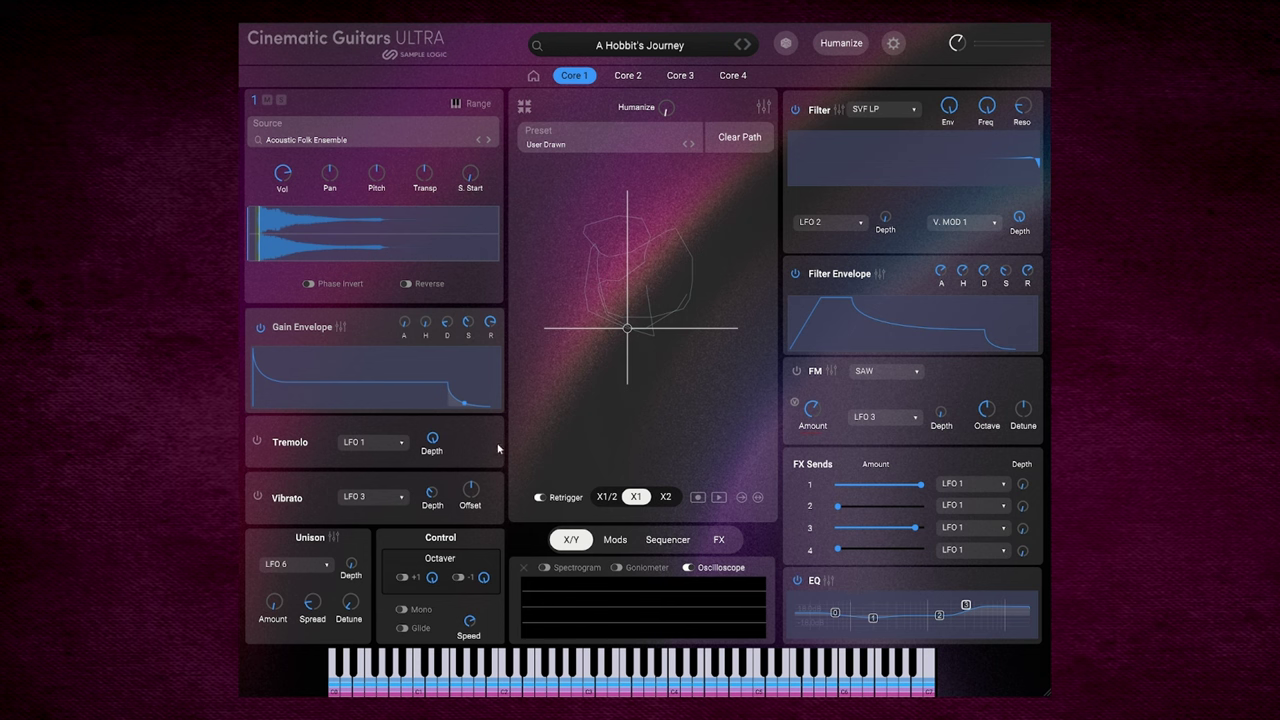
Step: Drag LFO 6 from the Mods grid onto Core 1's Tremolo LFO, replacing LFO 1
{"action": "left_click", "coordinate": [616, 540]}
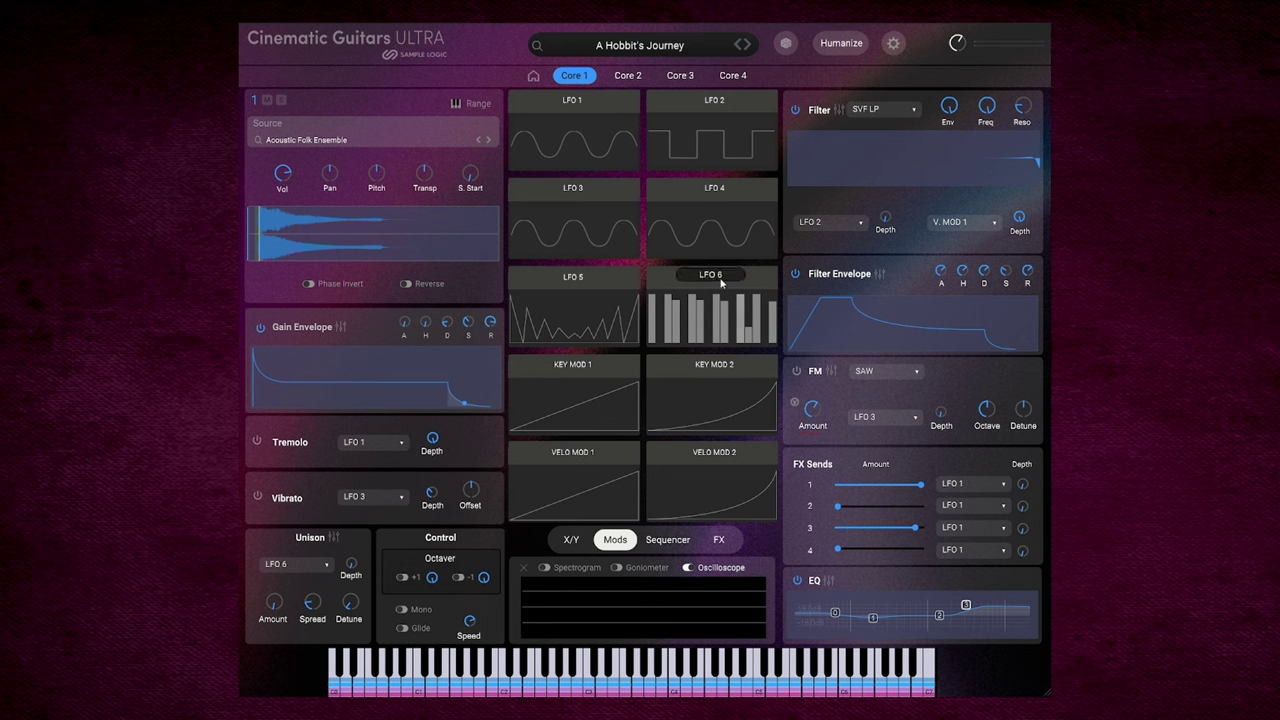
{"action": "left_click_drag", "start_coordinate": [721, 284], "coordinate": [397, 452]}
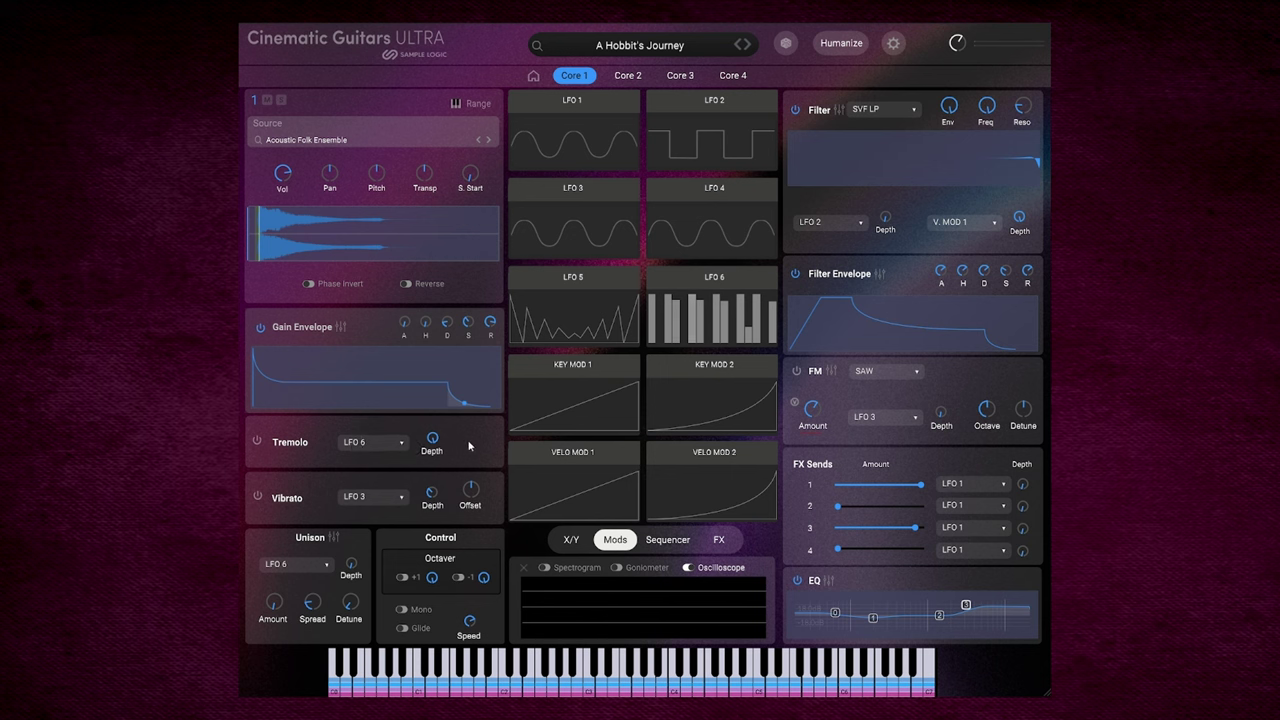
Step: Edit LFO 6's step heights and try two preset step patterns in its editor
{"action": "left_click", "coordinate": [712, 318]}
{"action": "left_click", "coordinate": [535, 400]}
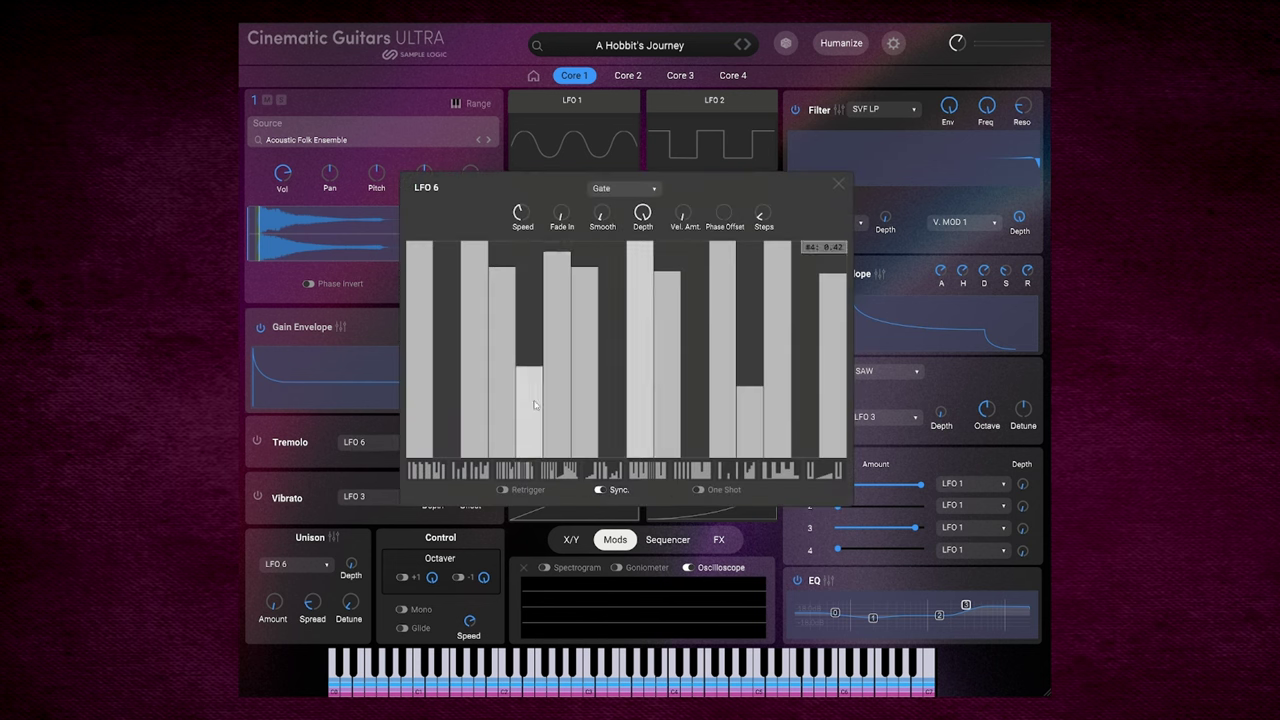
{"action": "mouse_move", "coordinate": [612, 334]}
{"action": "left_mouse_down"}
{"action": "mouse_move", "coordinate": [665, 408]}
{"action": "mouse_move", "coordinate": [750, 298]}
{"action": "mouse_move", "coordinate": [777, 310]}
{"action": "left_mouse_up"}
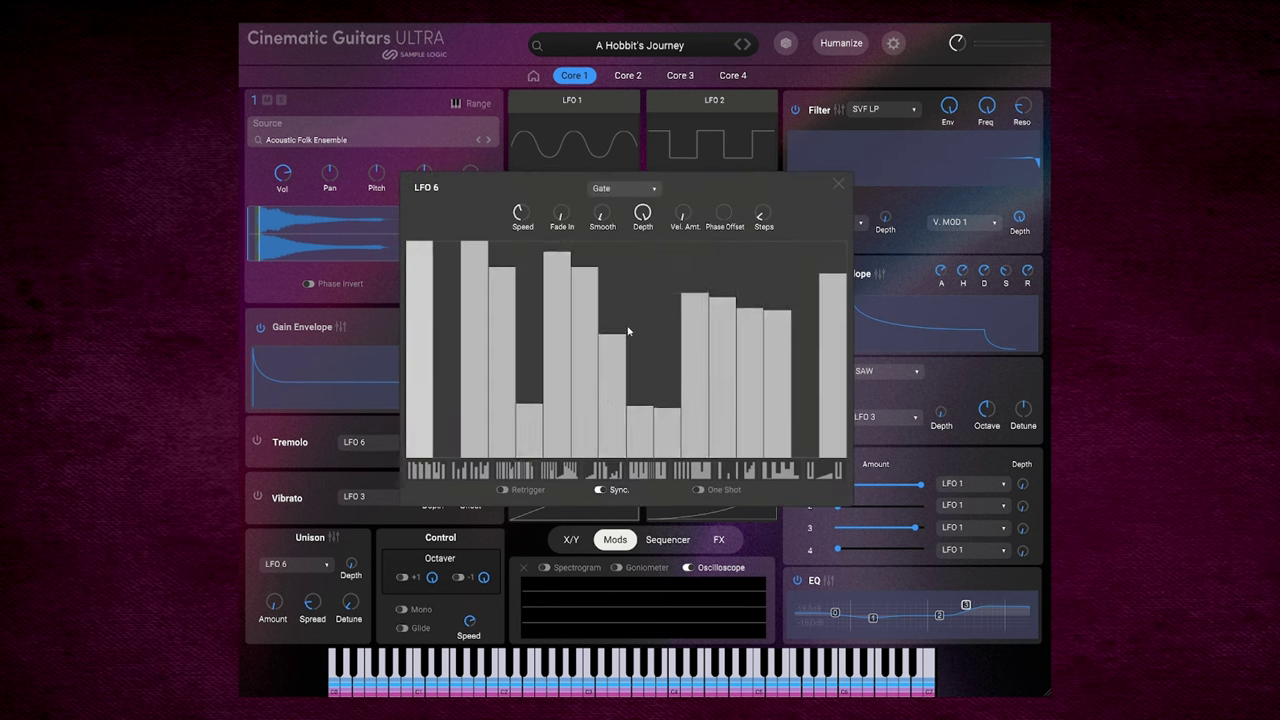
{"action": "left_click", "coordinate": [438, 472]}
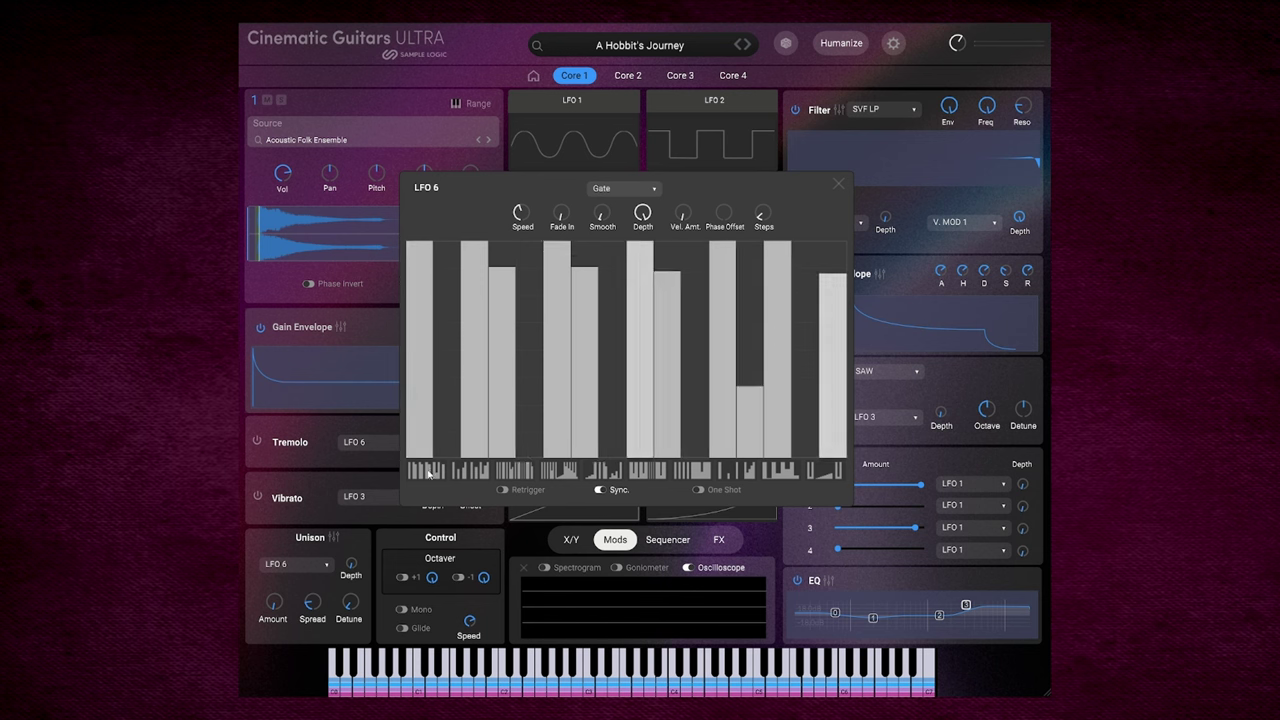
{"action": "left_click", "coordinate": [726, 462]}
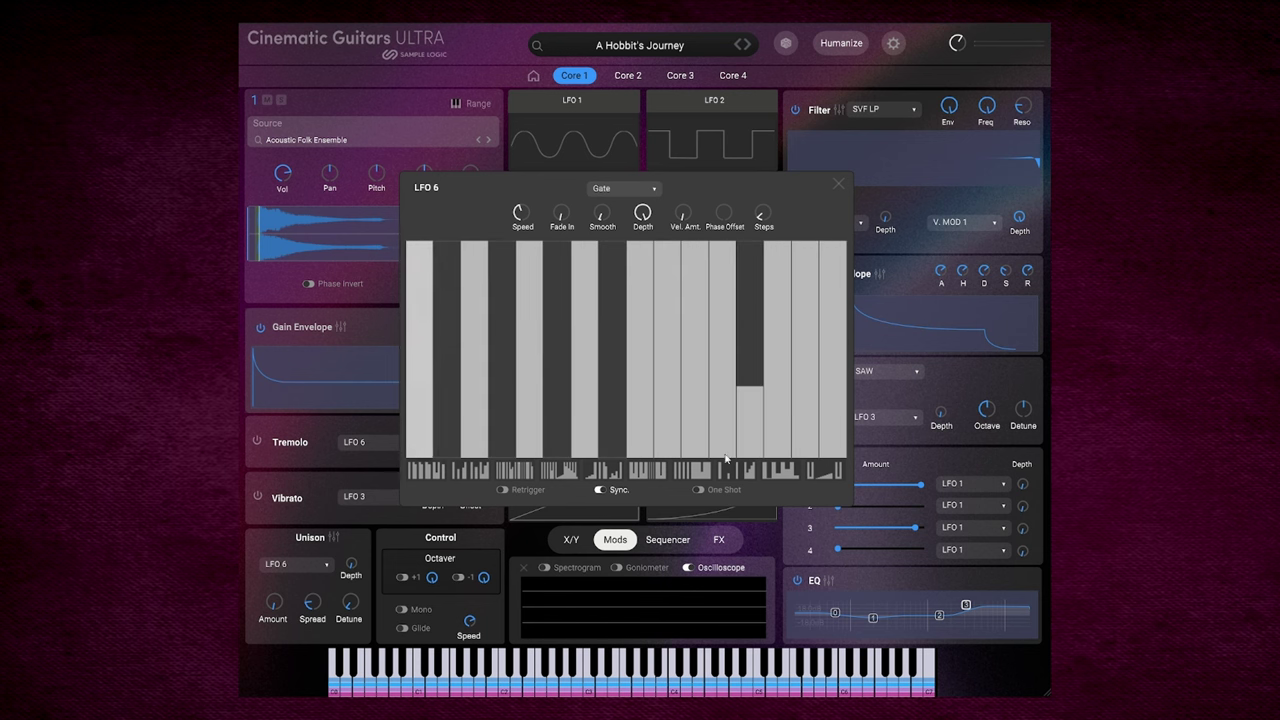
Step: Change LFO 6's waveform shape to Sine
{"action": "left_click", "coordinate": [628, 188]}
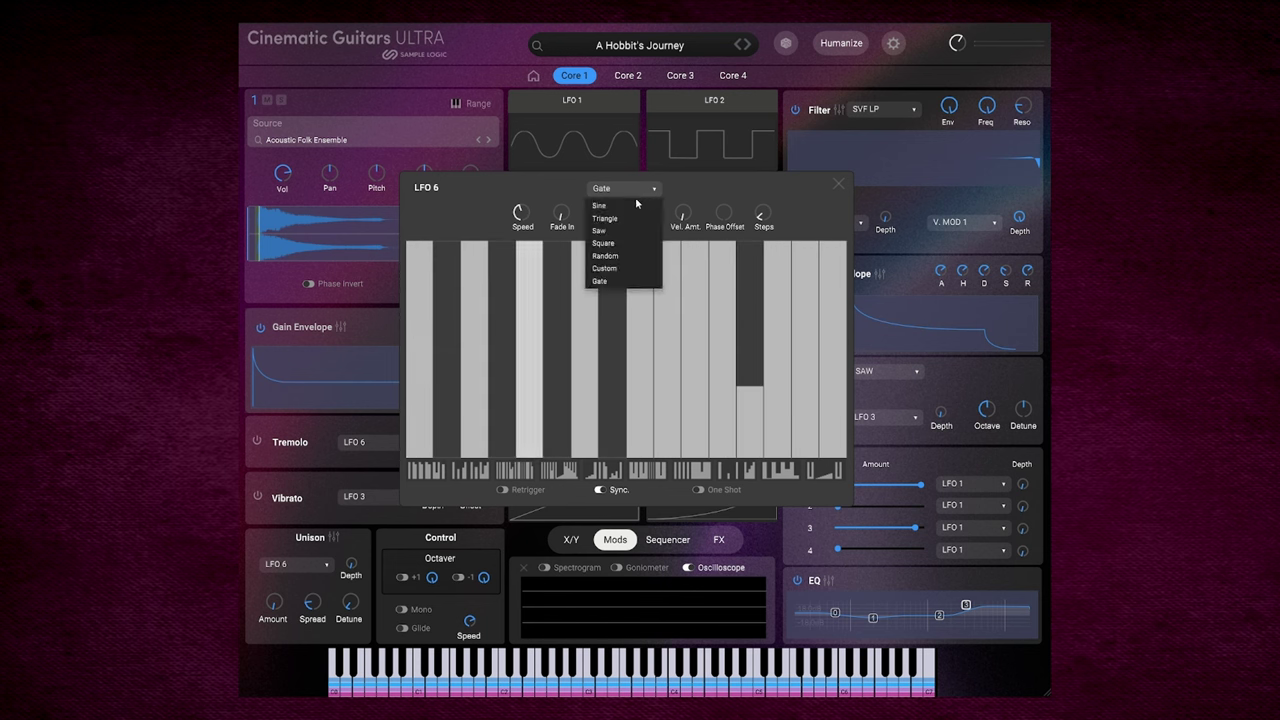
{"action": "left_click", "coordinate": [623, 207]}
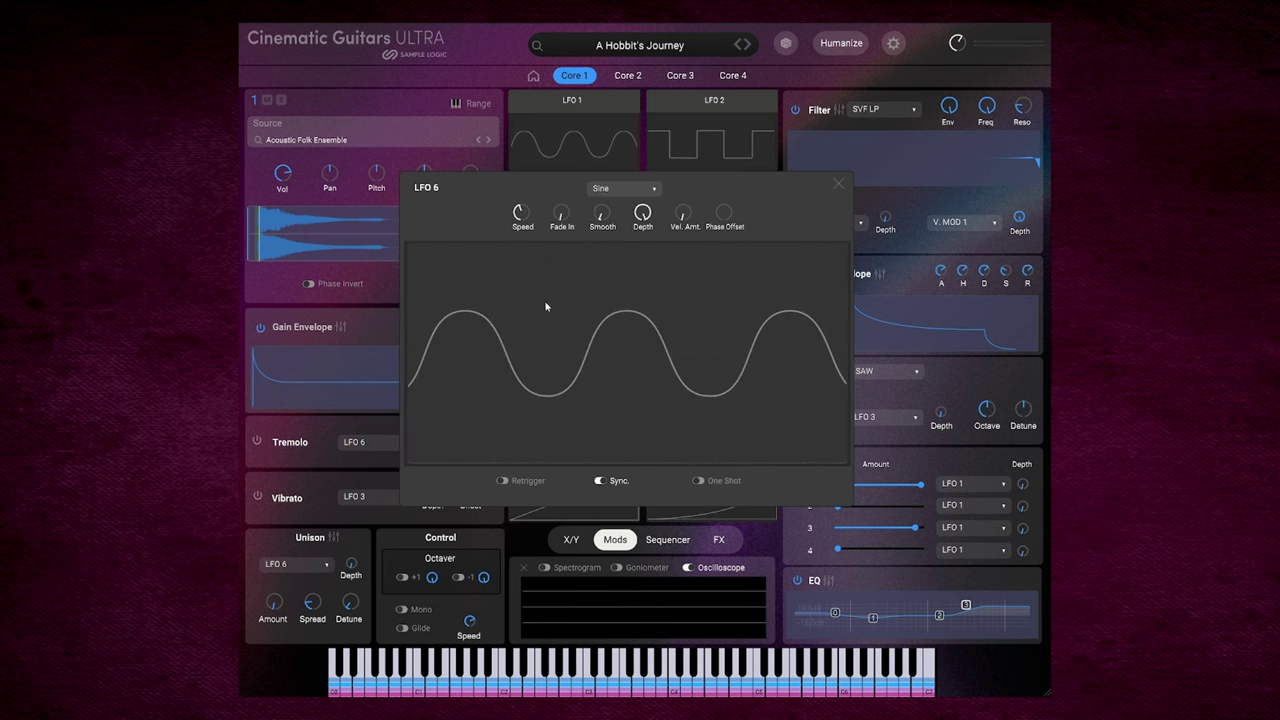
{"action": "mouse_move", "coordinate": [534, 208]}
Step: Browse Core 1's sequencer and Chords trigger settings, ending back on Arp 1
{"action": "left_click", "coordinate": [668, 539]}
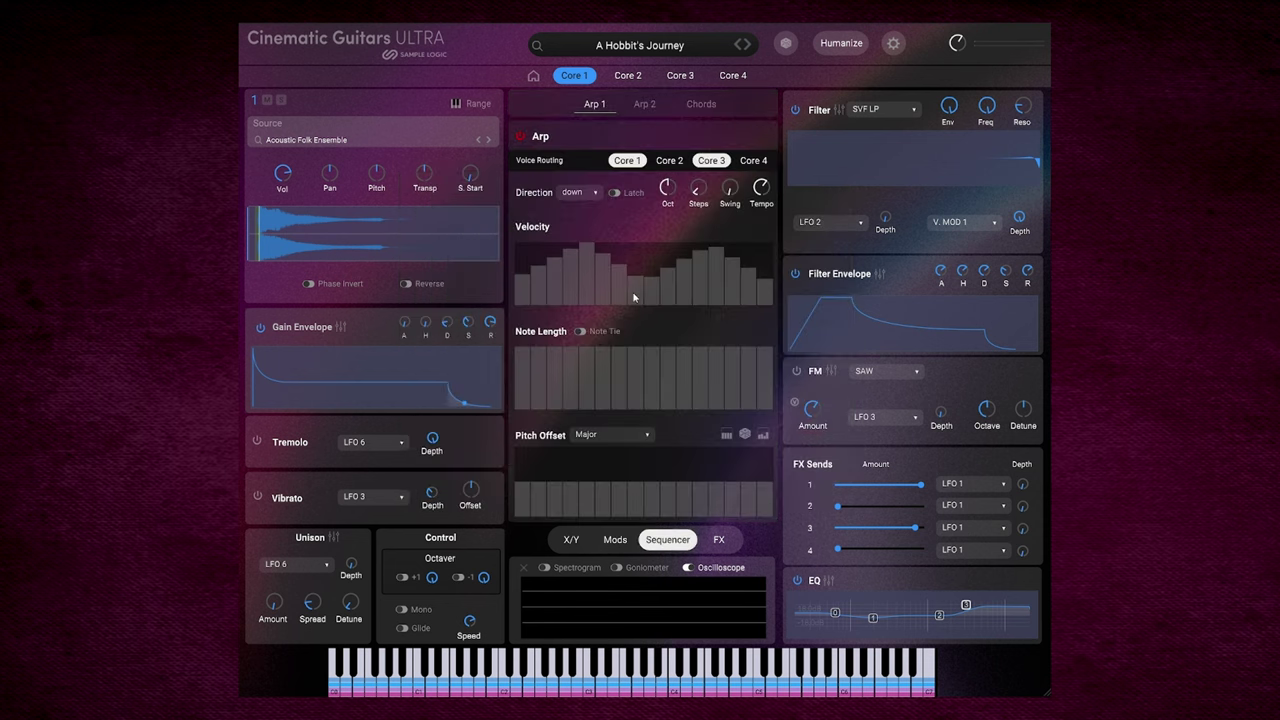
{"action": "left_click", "coordinate": [698, 104]}
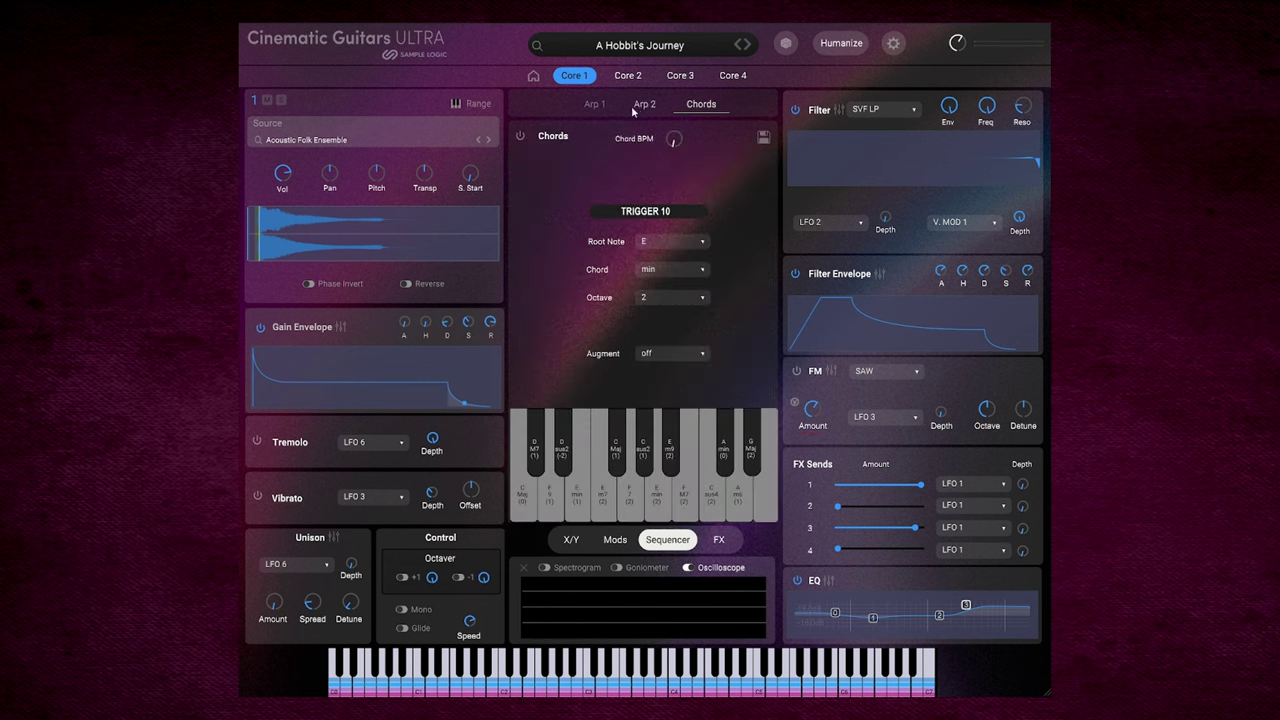
{"action": "left_click", "coordinate": [595, 105]}
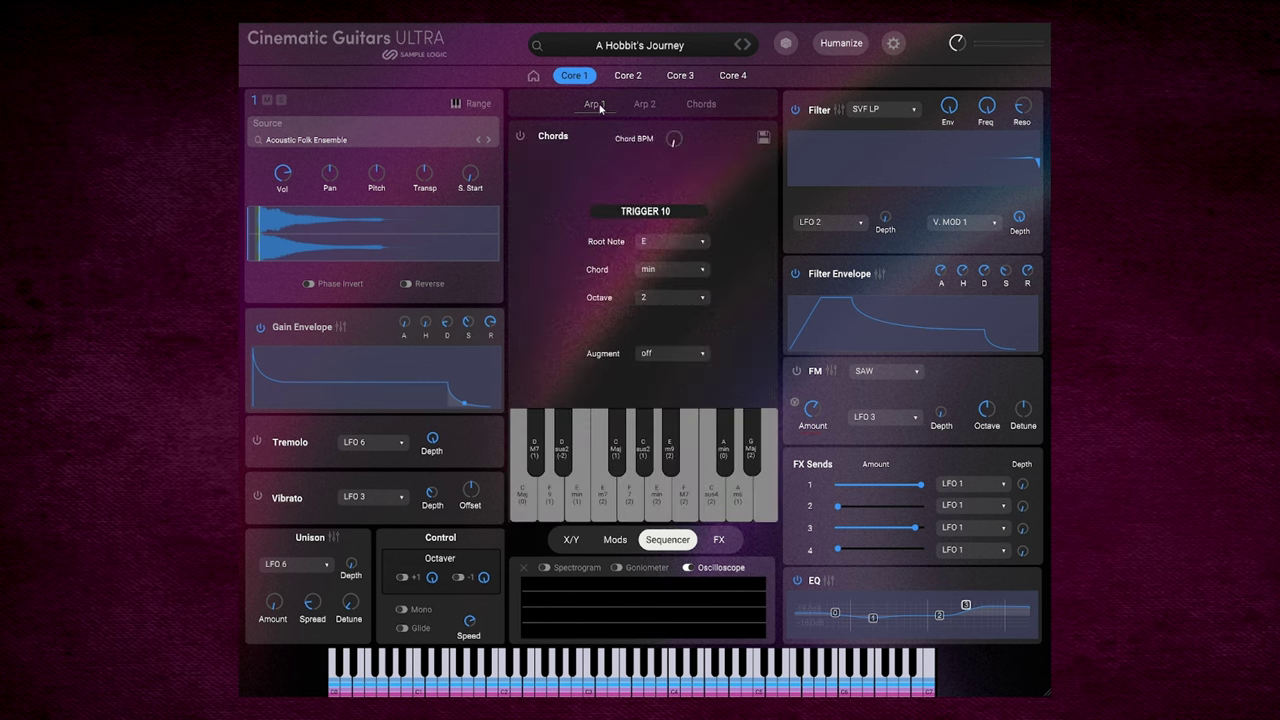
Step: Look through the FX chain, Send FX and Master FX slot choices, then open the Randomization Engine
{"action": "left_click", "coordinate": [720, 540]}
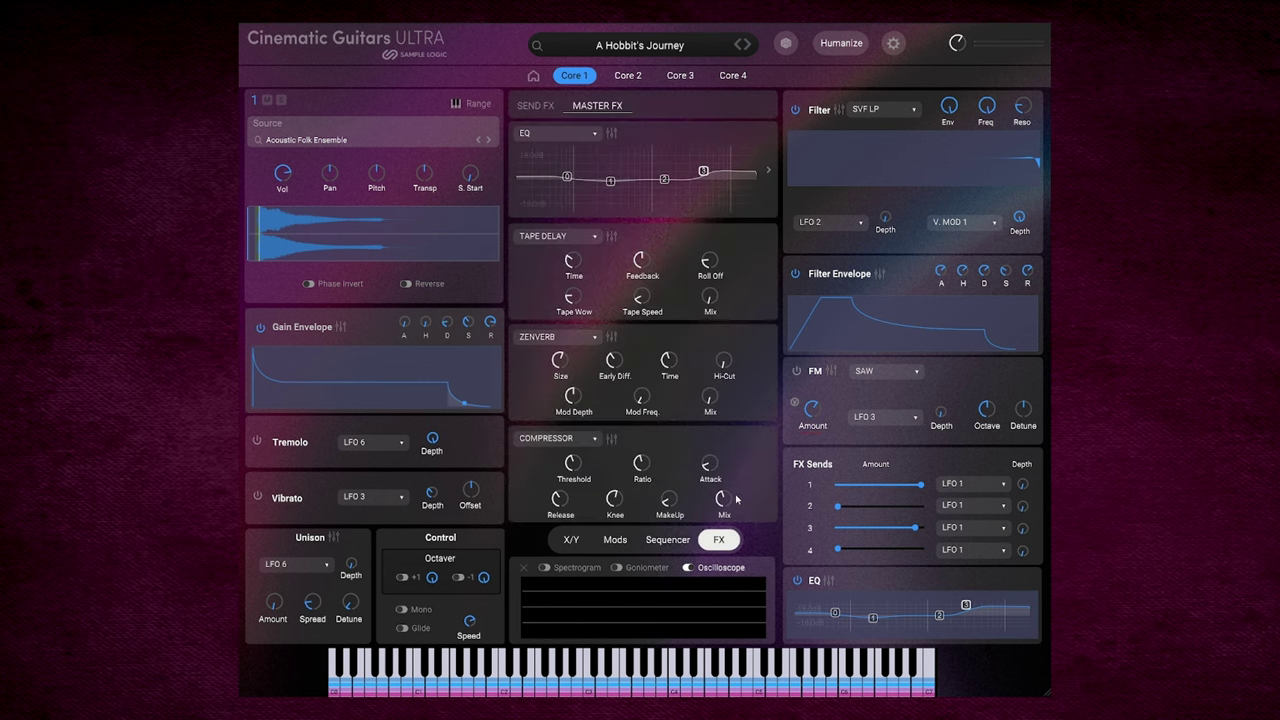
{"action": "left_click", "coordinate": [543, 108]}
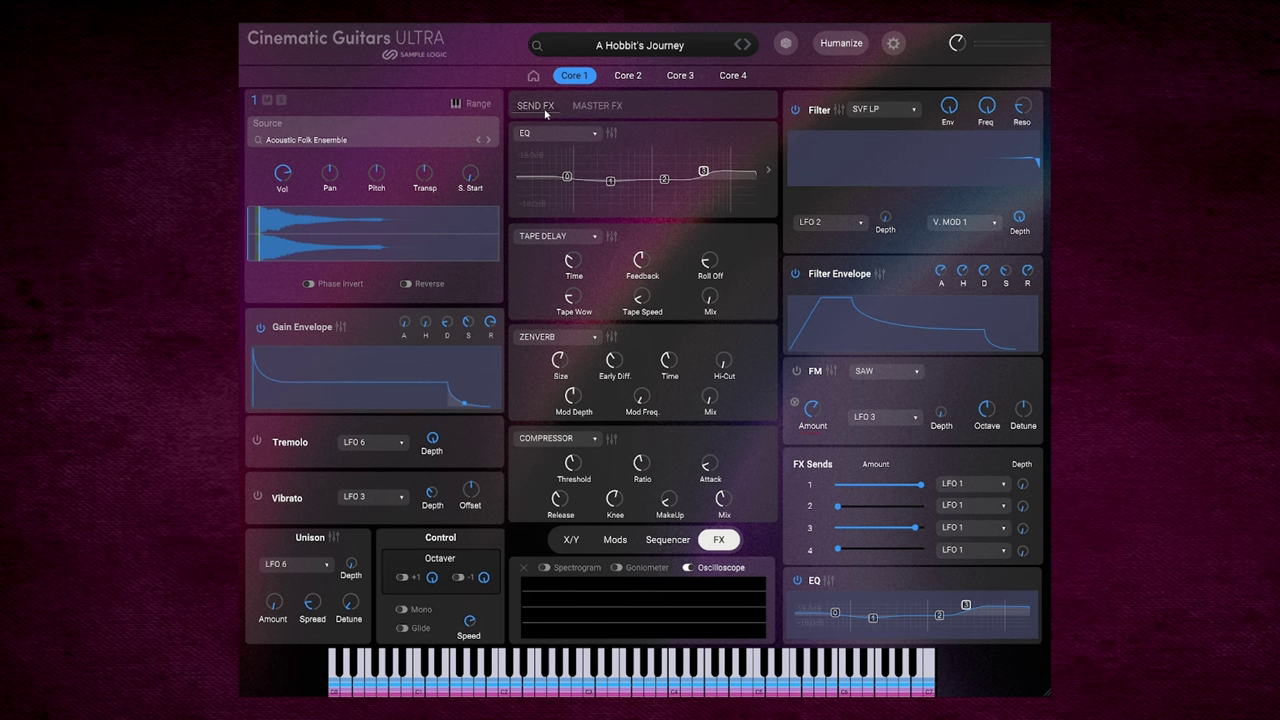
{"action": "left_click", "coordinate": [613, 108]}
{"action": "left_click", "coordinate": [592, 135]}
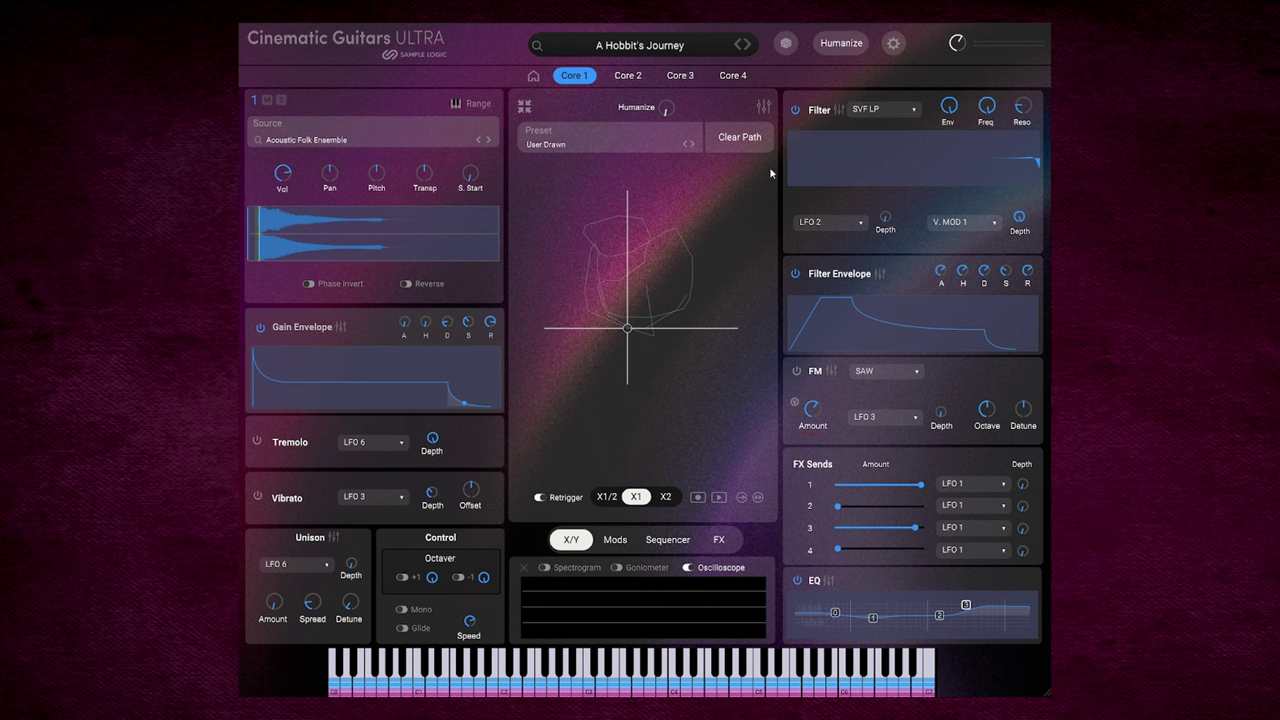
{"action": "left_click", "coordinate": [787, 45]}
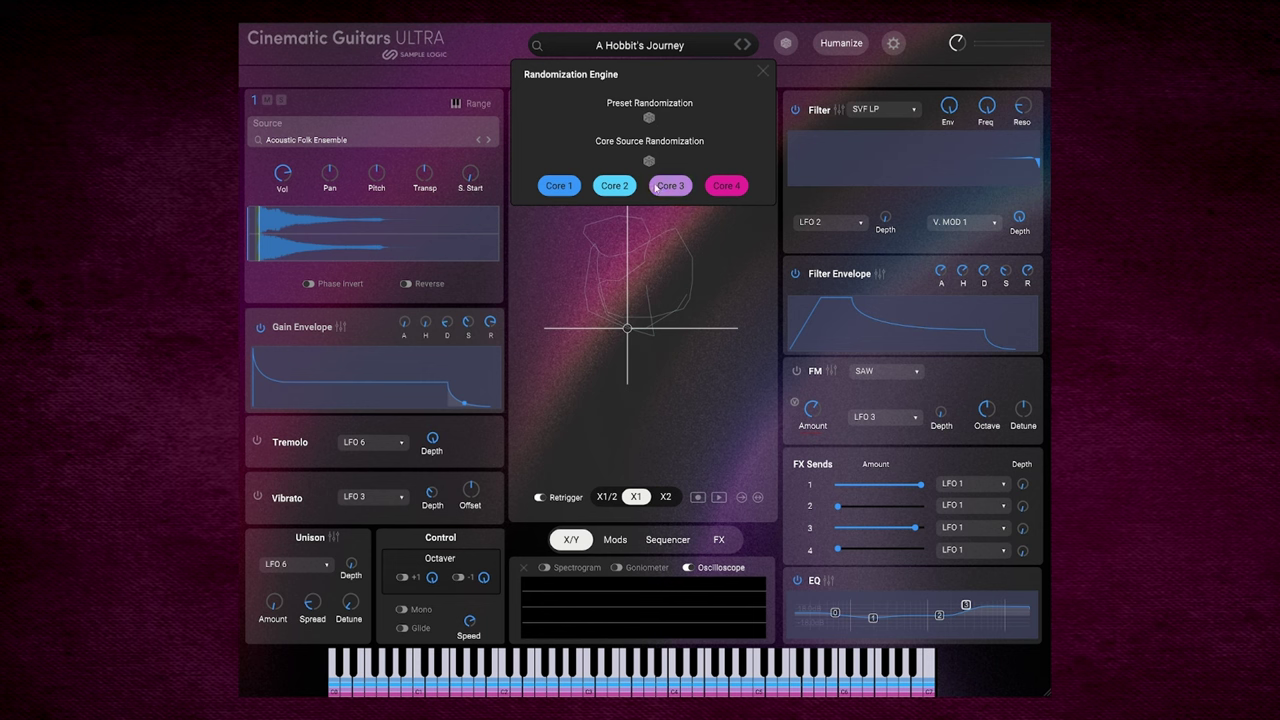
Step: Randomize the preset three times, passing Moving Destiny and Degobah Master, landing on Trickle Down
{"action": "left_click", "coordinate": [649, 119]}
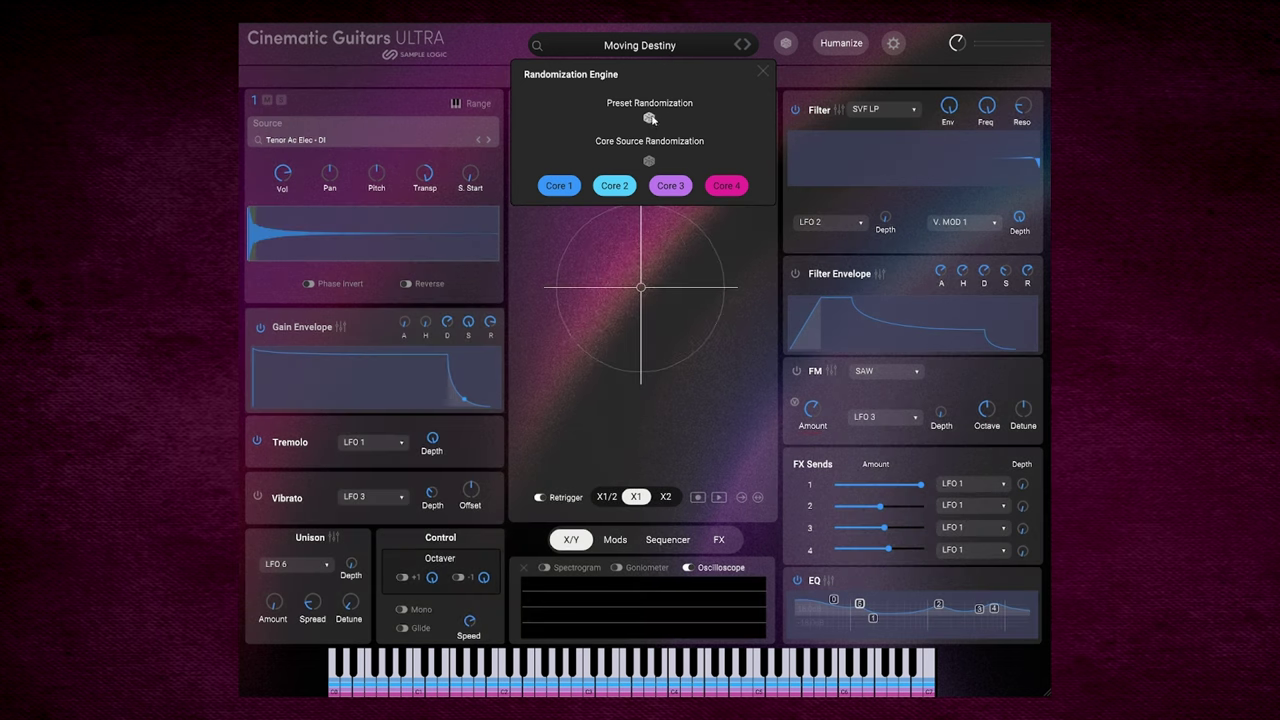
{"action": "left_click", "coordinate": [649, 119]}
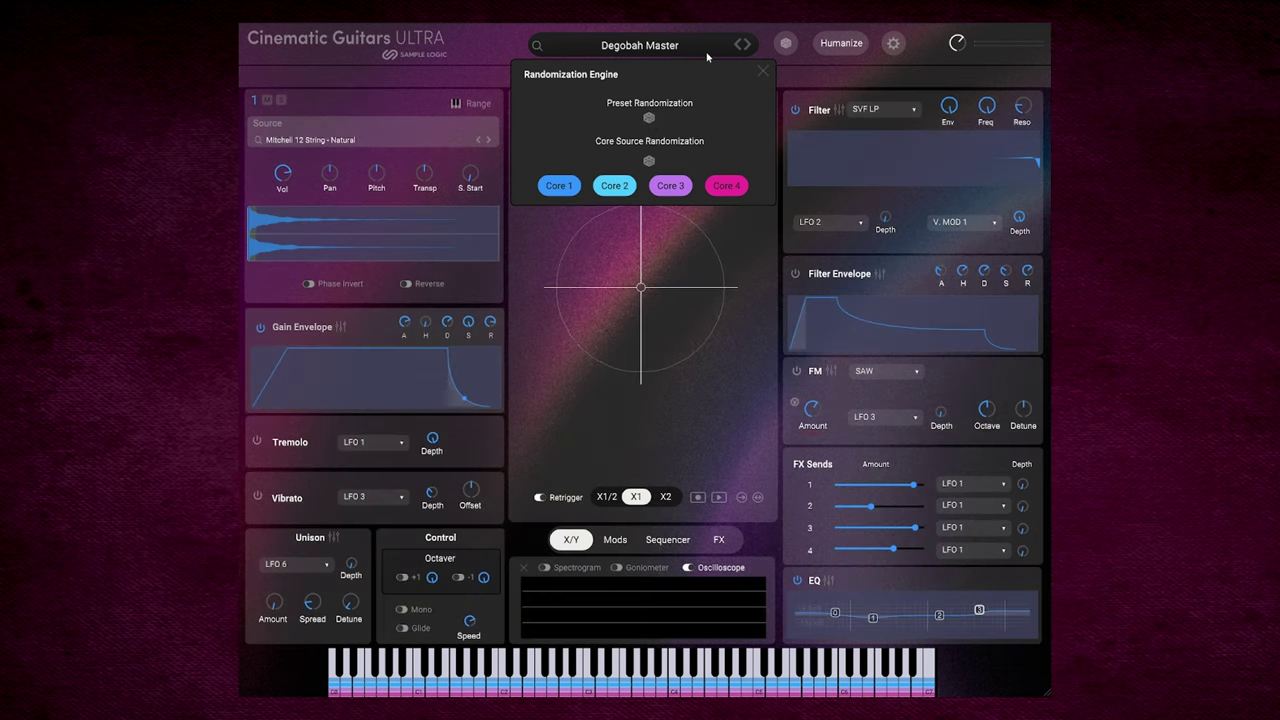
{"action": "left_click", "coordinate": [649, 119]}
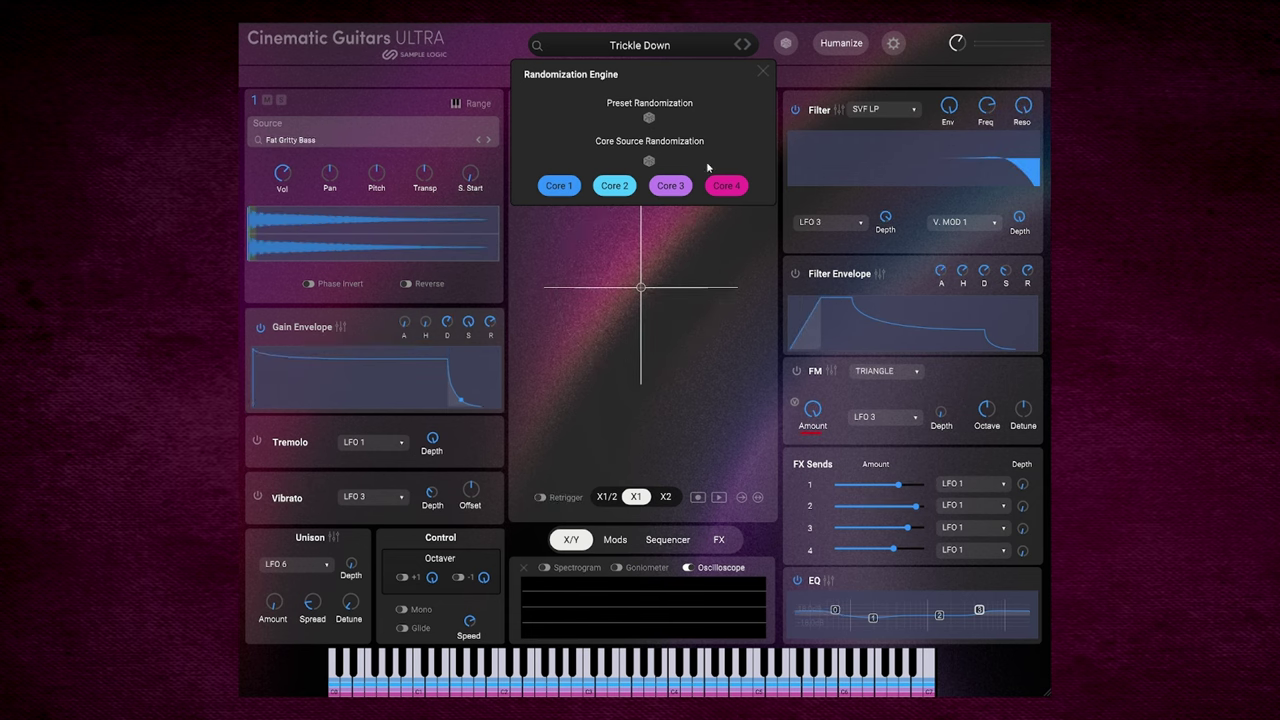
Step: Show the four-core overview and reroll core sources twice, giving Cores 3–4 Art Deco - DI and Wavetable - Saw+Triangle+Sine
{"action": "left_click", "coordinate": [650, 163]}
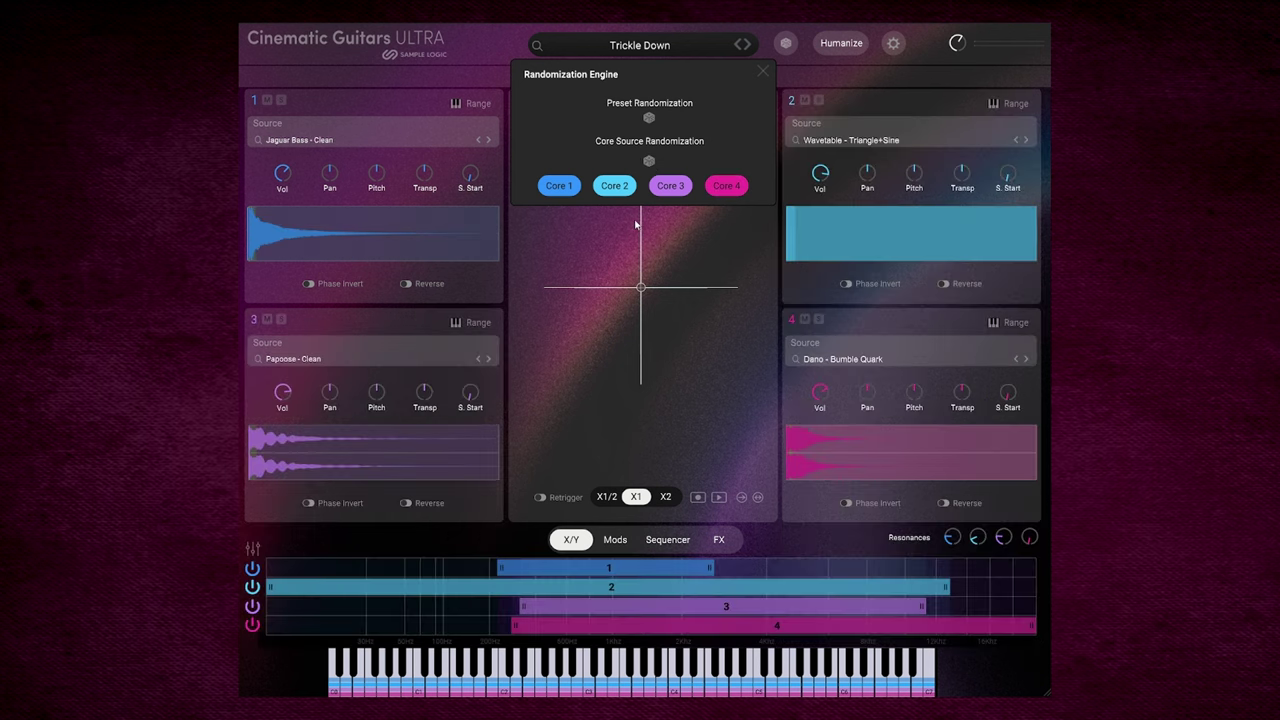
{"action": "left_click", "coordinate": [647, 164]}
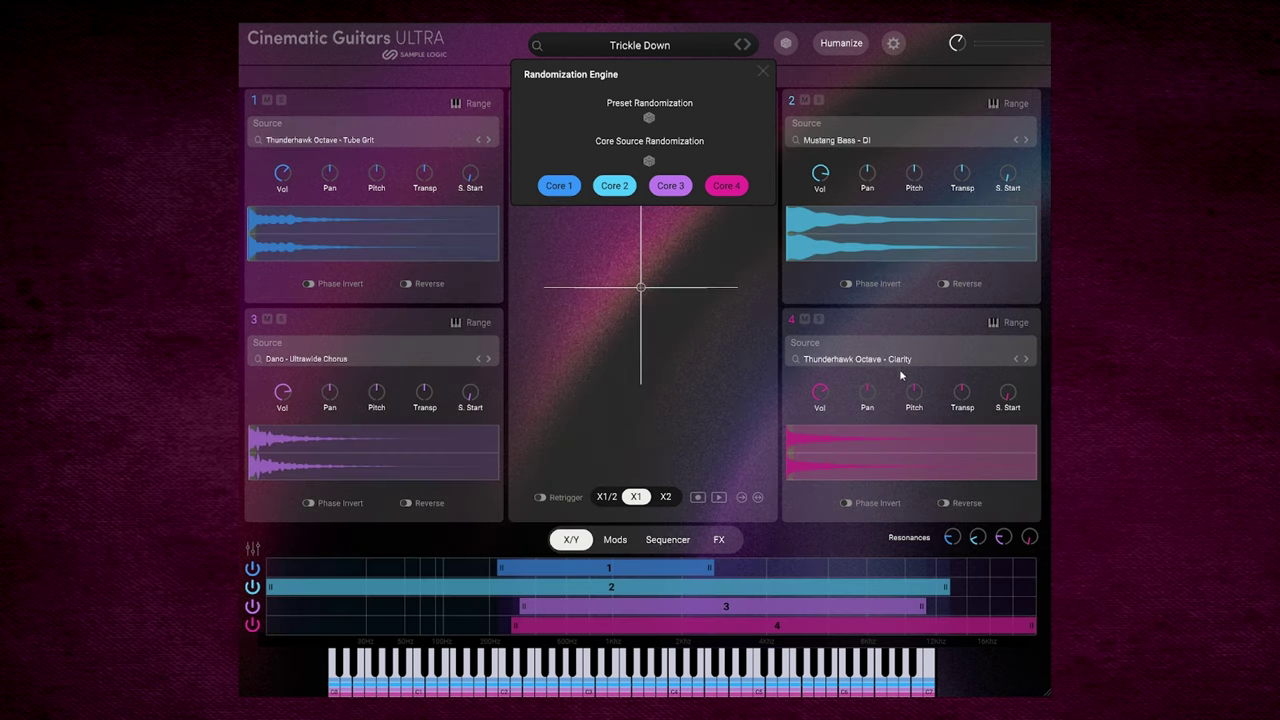
{"action": "left_click", "coordinate": [649, 161]}
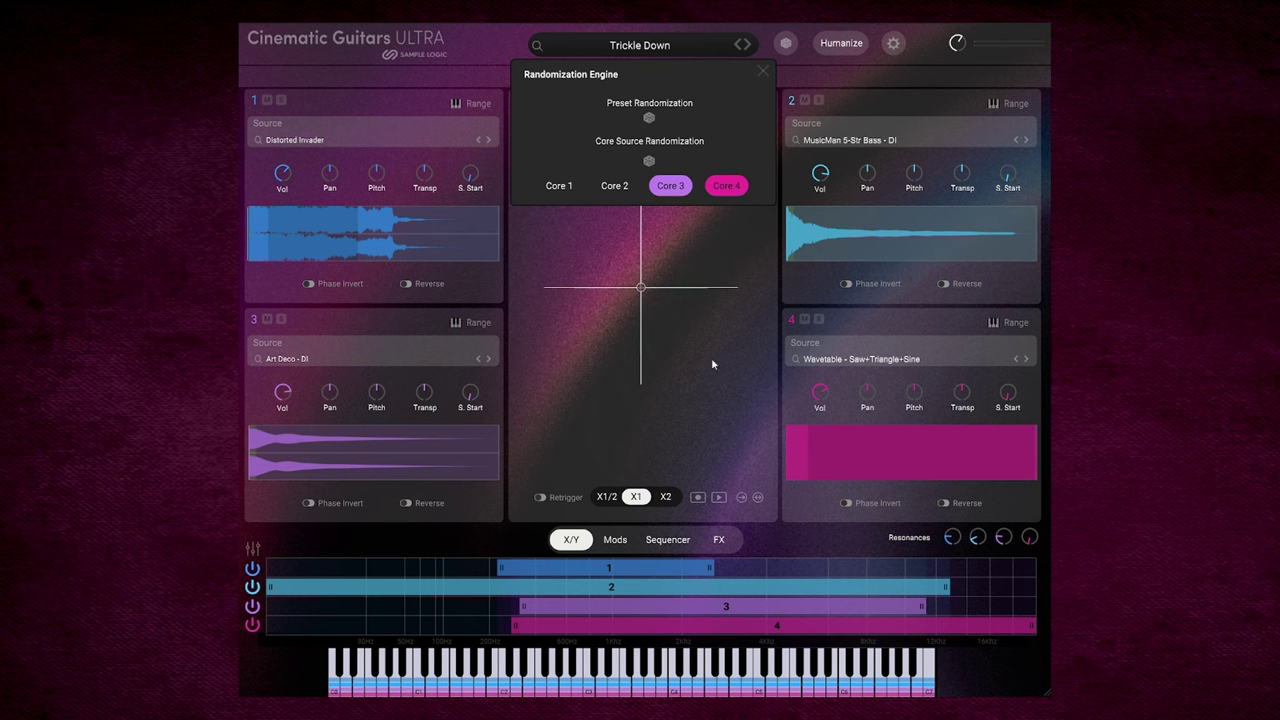
Step: Close the Randomization Engine, filter presets by Fast Motion and Arpeggiated, and load A Hobbit's Journey
{"action": "left_click", "coordinate": [762, 71]}
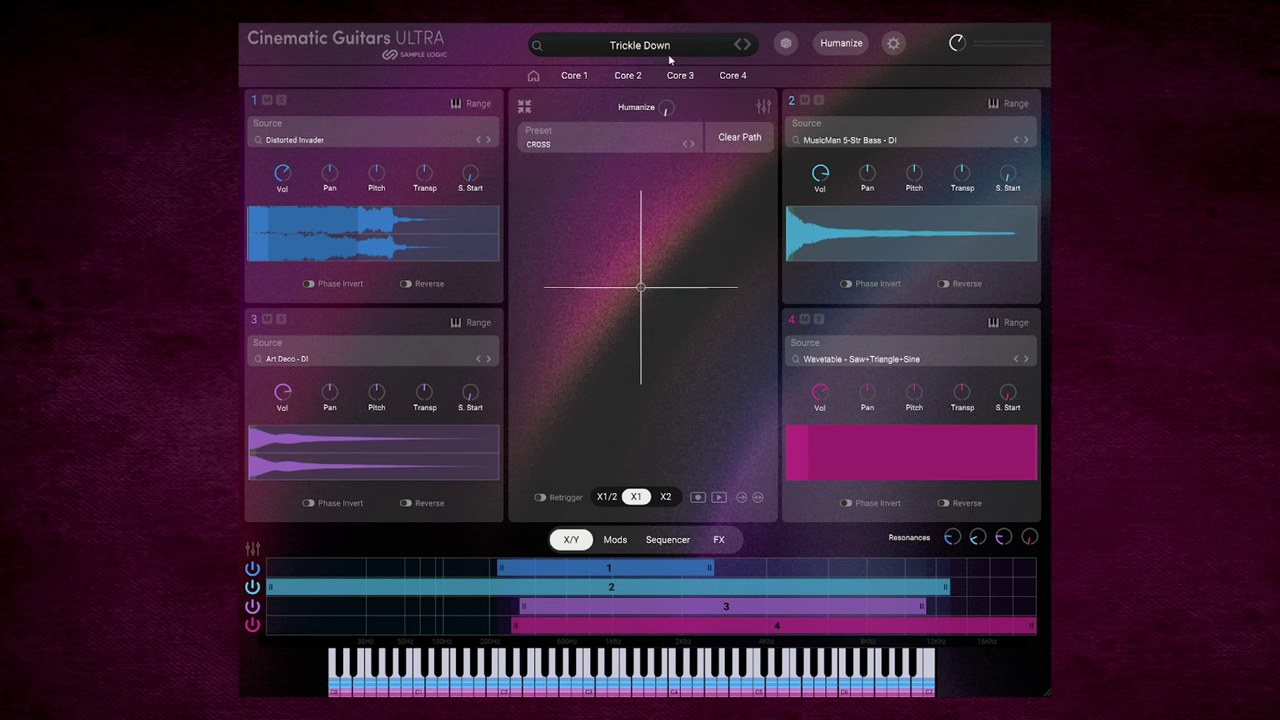
{"action": "left_click", "coordinate": [605, 46]}
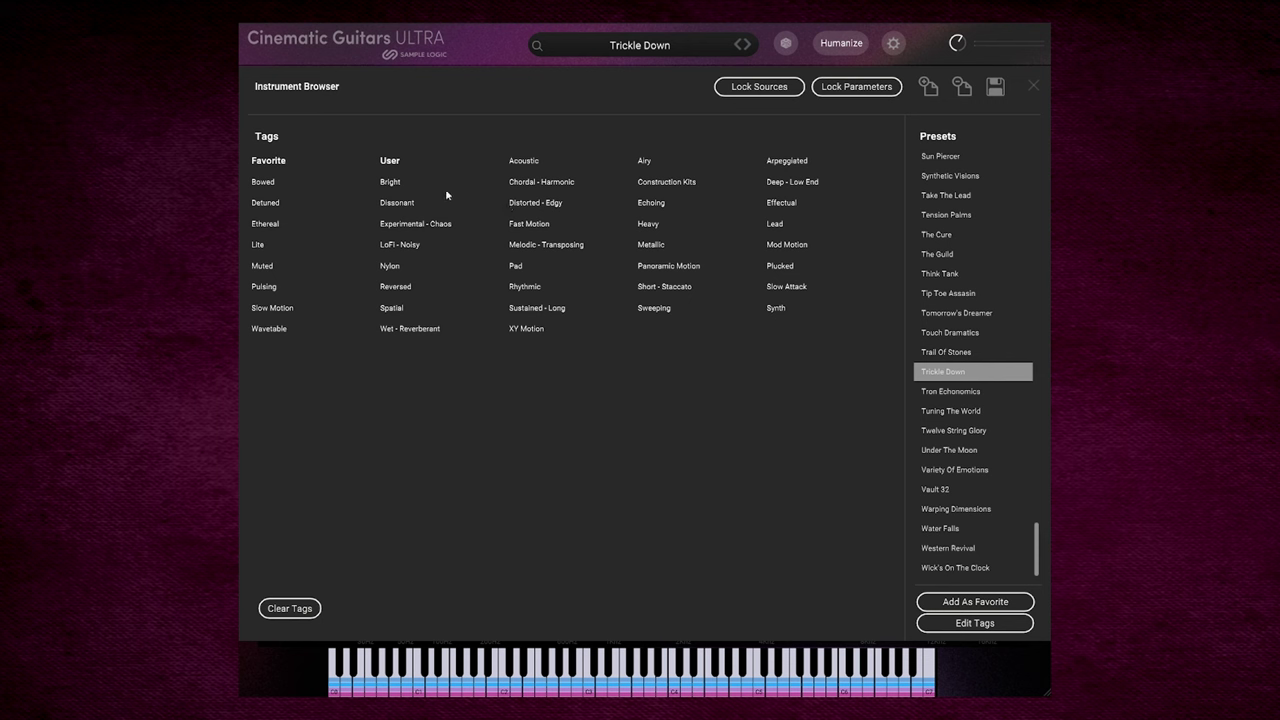
{"action": "left_click", "coordinate": [533, 225]}
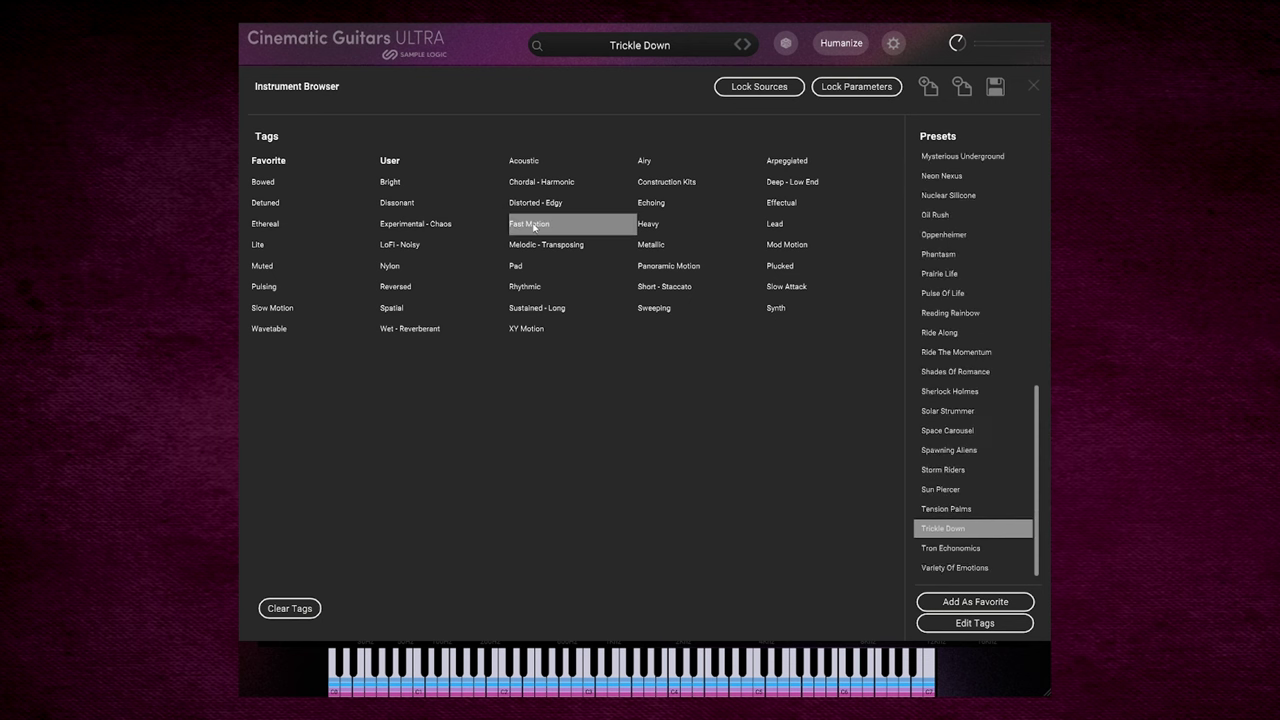
{"action": "left_click", "coordinate": [781, 165]}
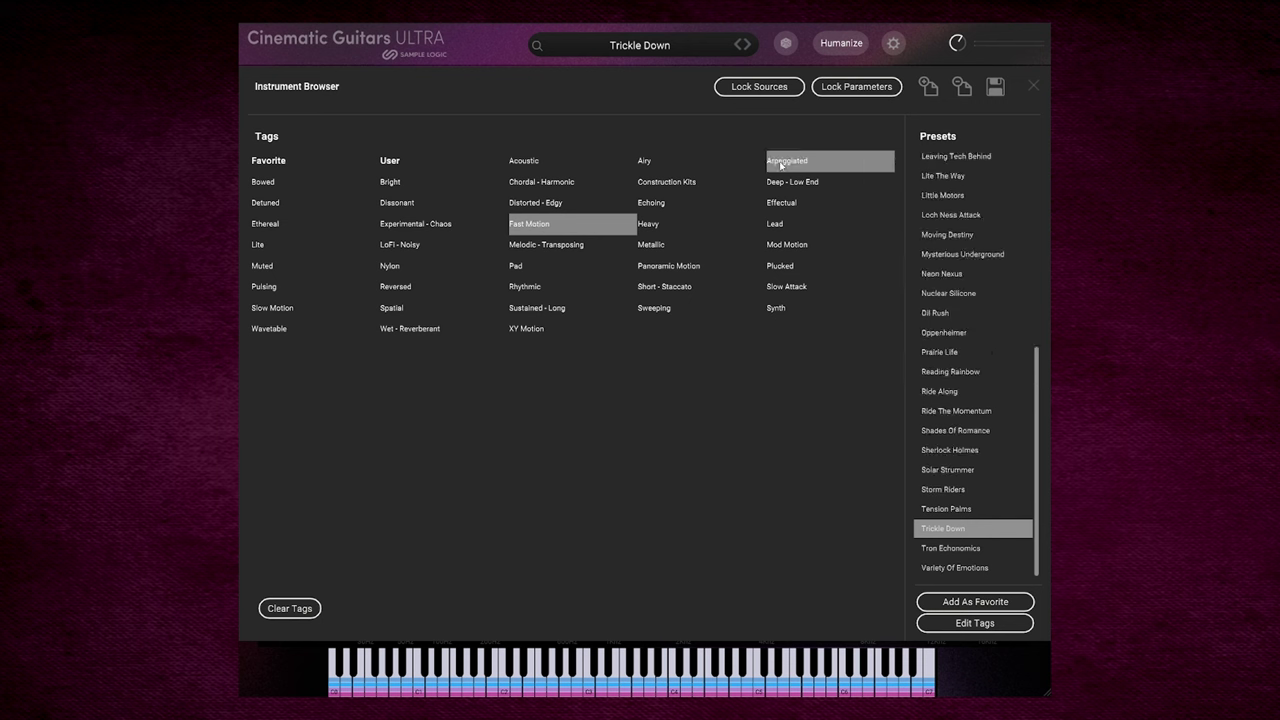
{"action": "scroll", "coordinate": [938, 255], "scroll_direction": "up", "scroll_amount": 6}
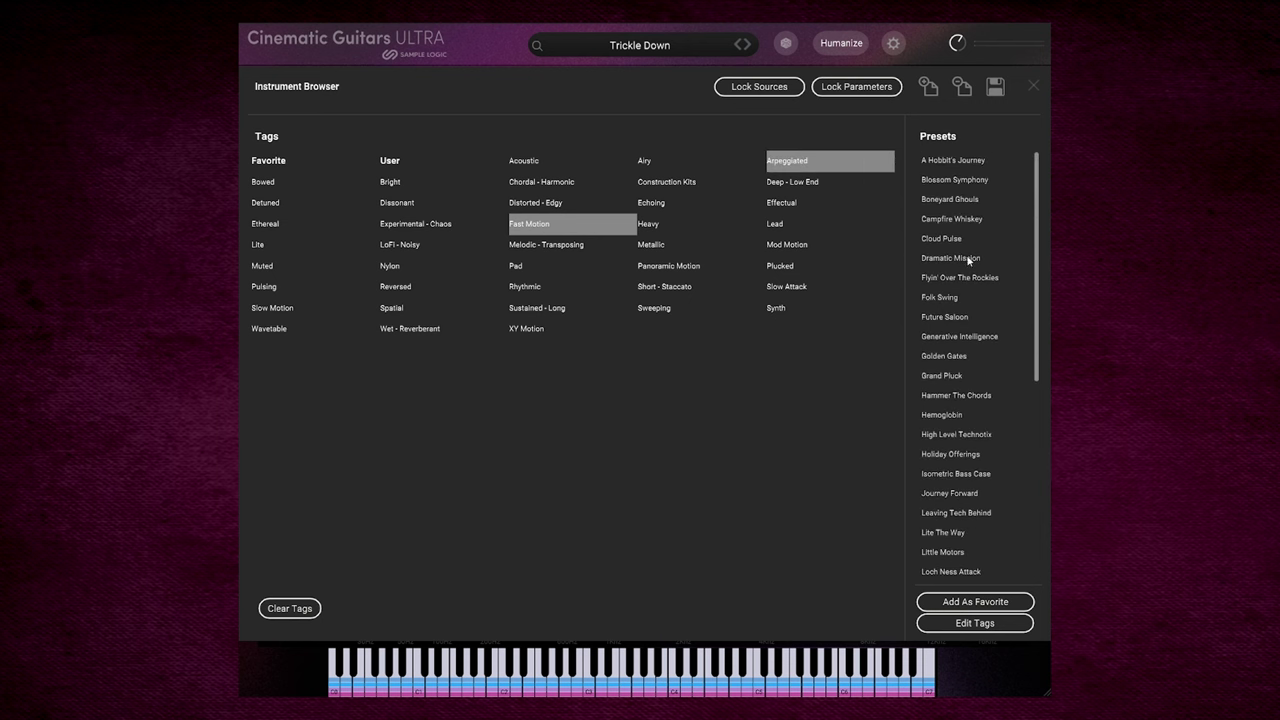
{"action": "left_click", "coordinate": [948, 163]}
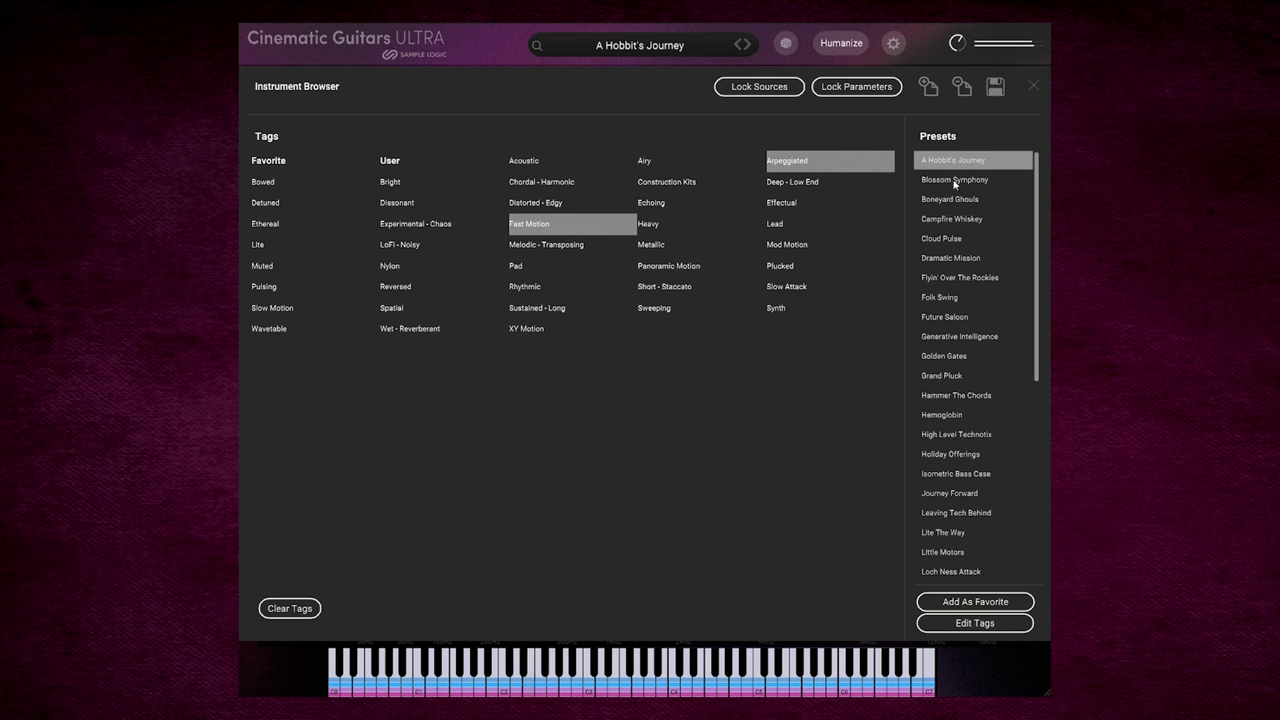
Step: Load Blossom Symphony, Boneyard Ghouls, Dramatic Mission, then Hammer The Chords from the filtered list
{"action": "left_click", "coordinate": [955, 181]}
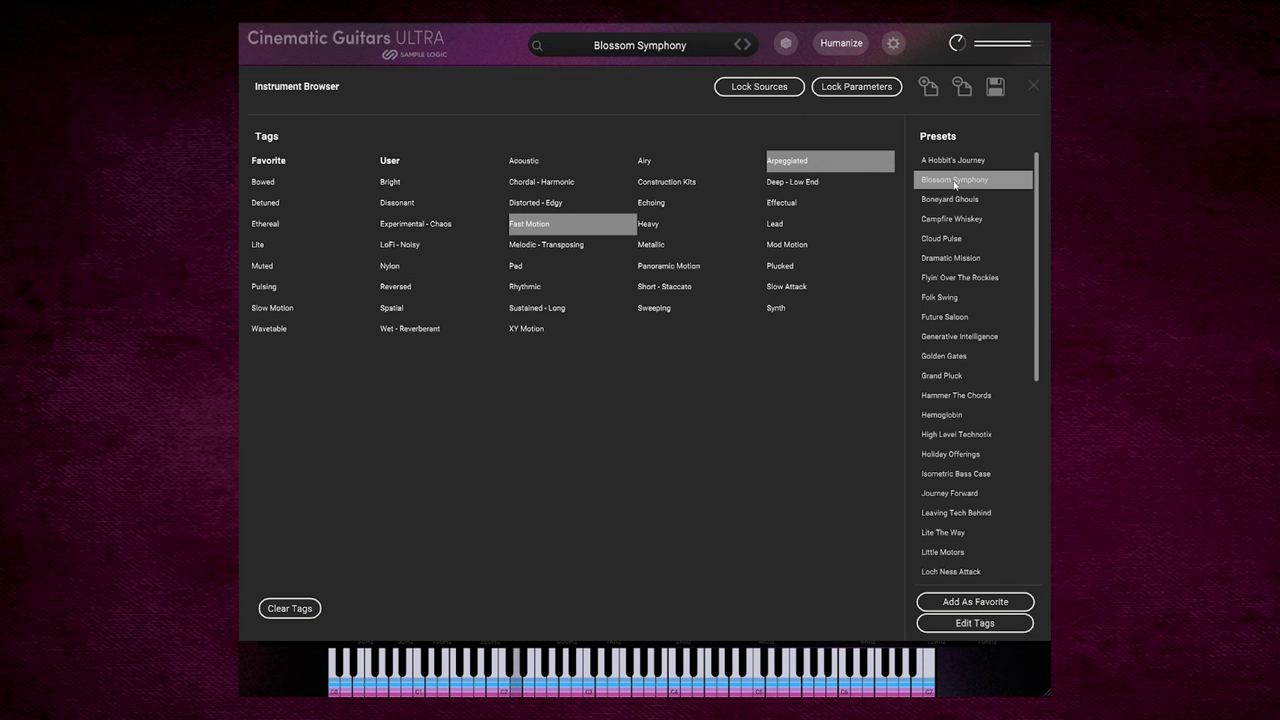
{"action": "left_click", "coordinate": [951, 199]}
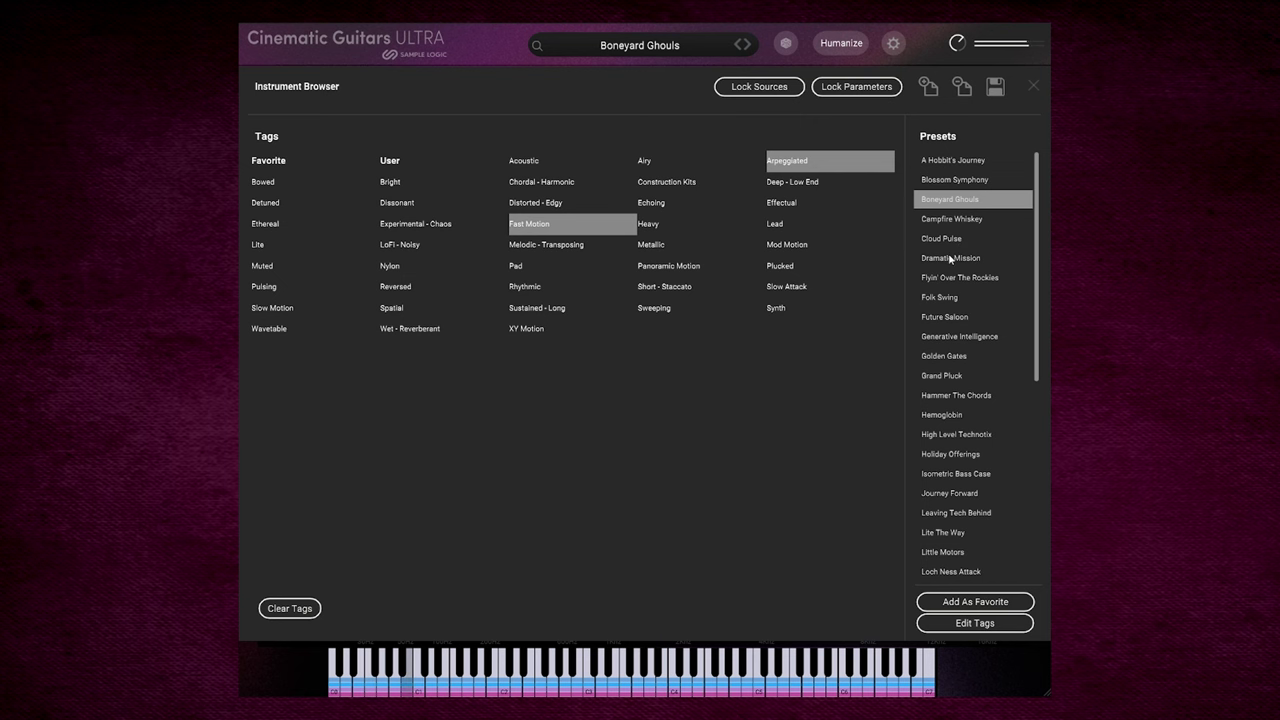
{"action": "left_click", "coordinate": [950, 258]}
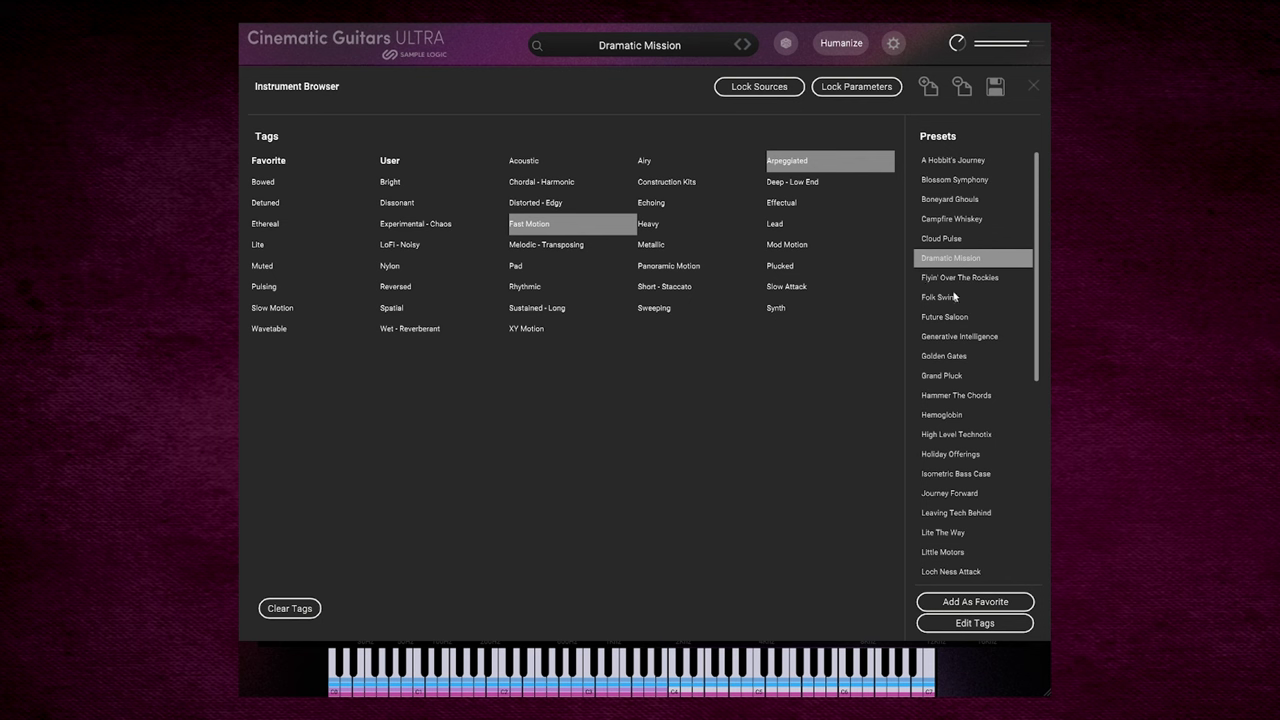
{"action": "left_click", "coordinate": [945, 395]}
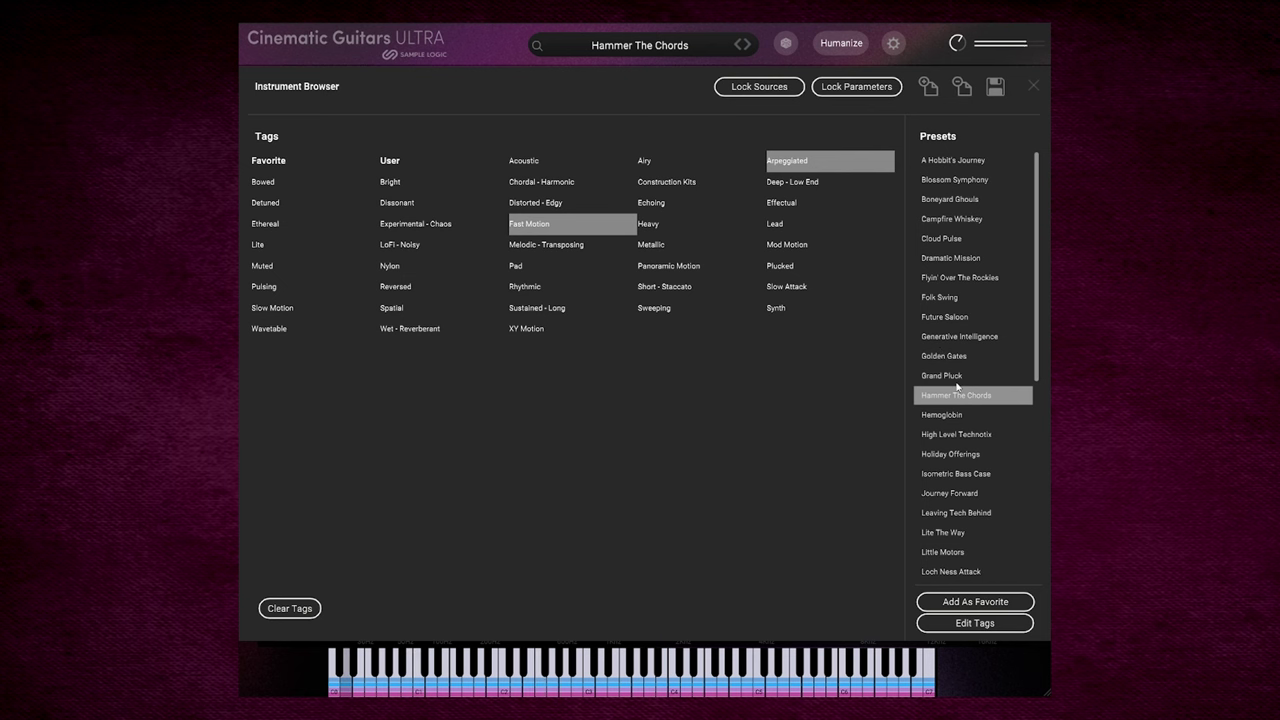
Step: Load Hemoglobin, High Level Technotix and Holiday Offerings, then clear the Fast Motion and Arpeggiated tags
{"action": "left_click", "coordinate": [955, 415]}
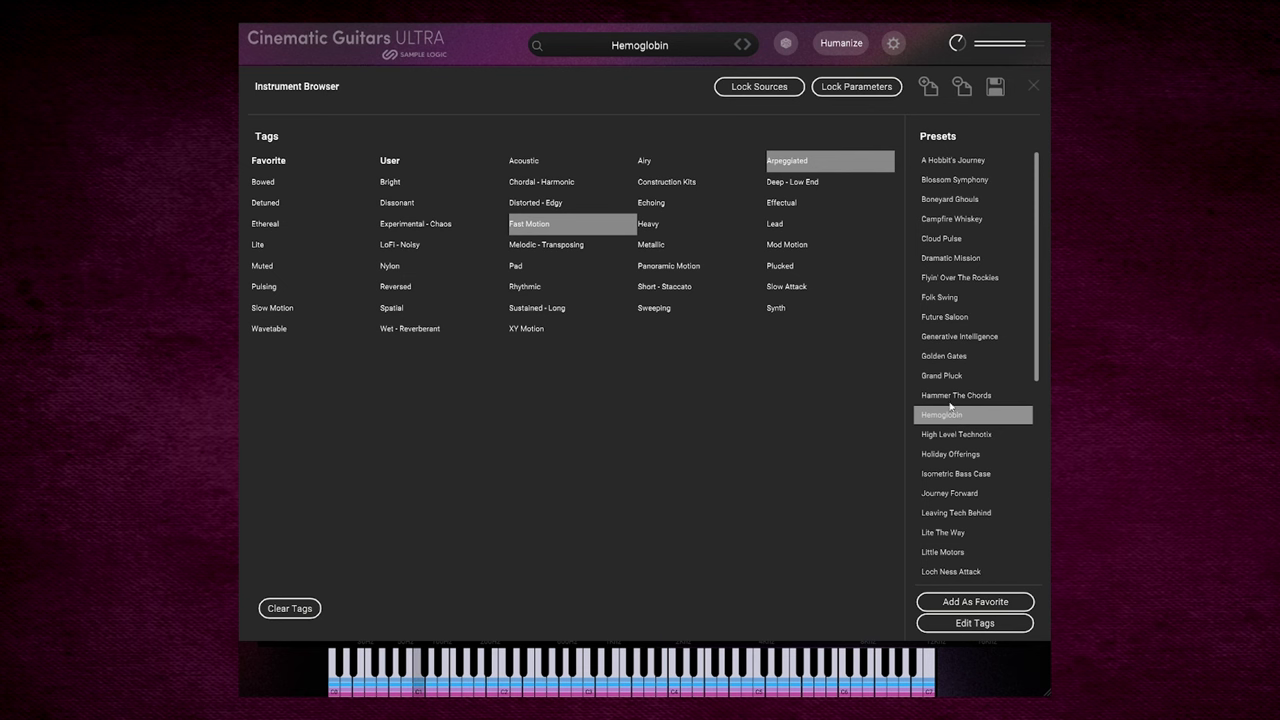
{"action": "left_click", "coordinate": [964, 437]}
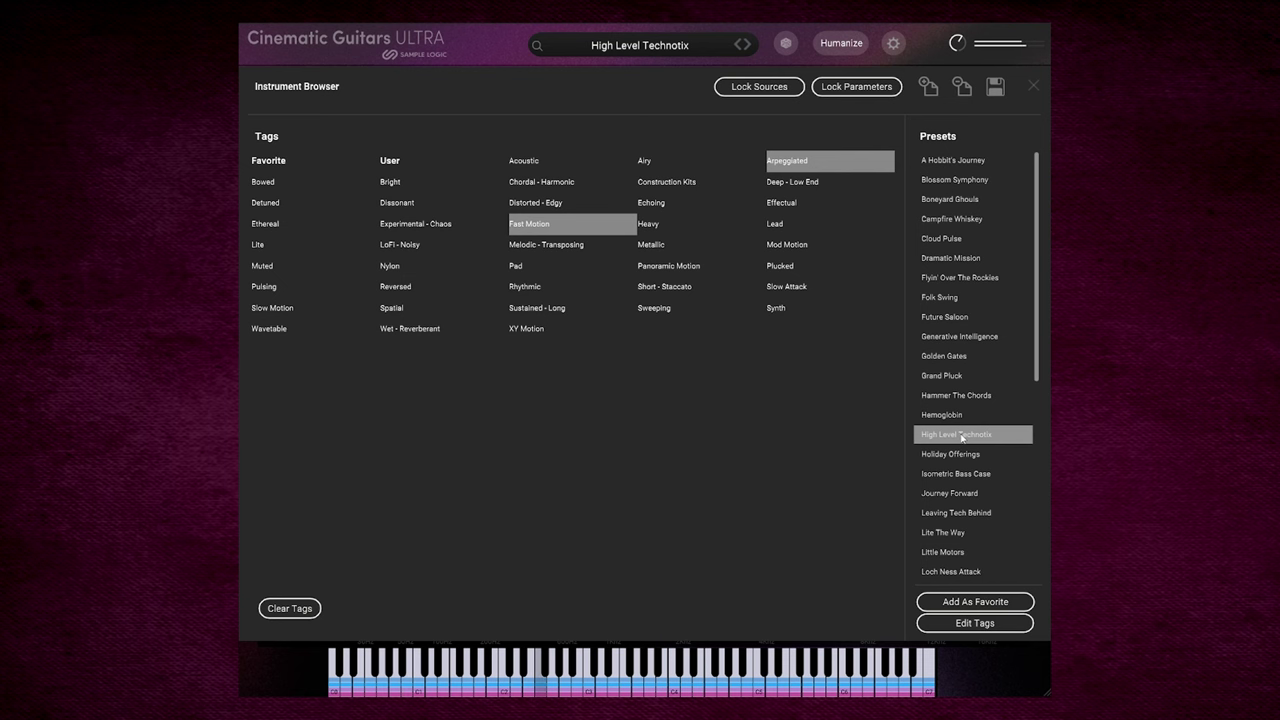
{"action": "left_click", "coordinate": [969, 464]}
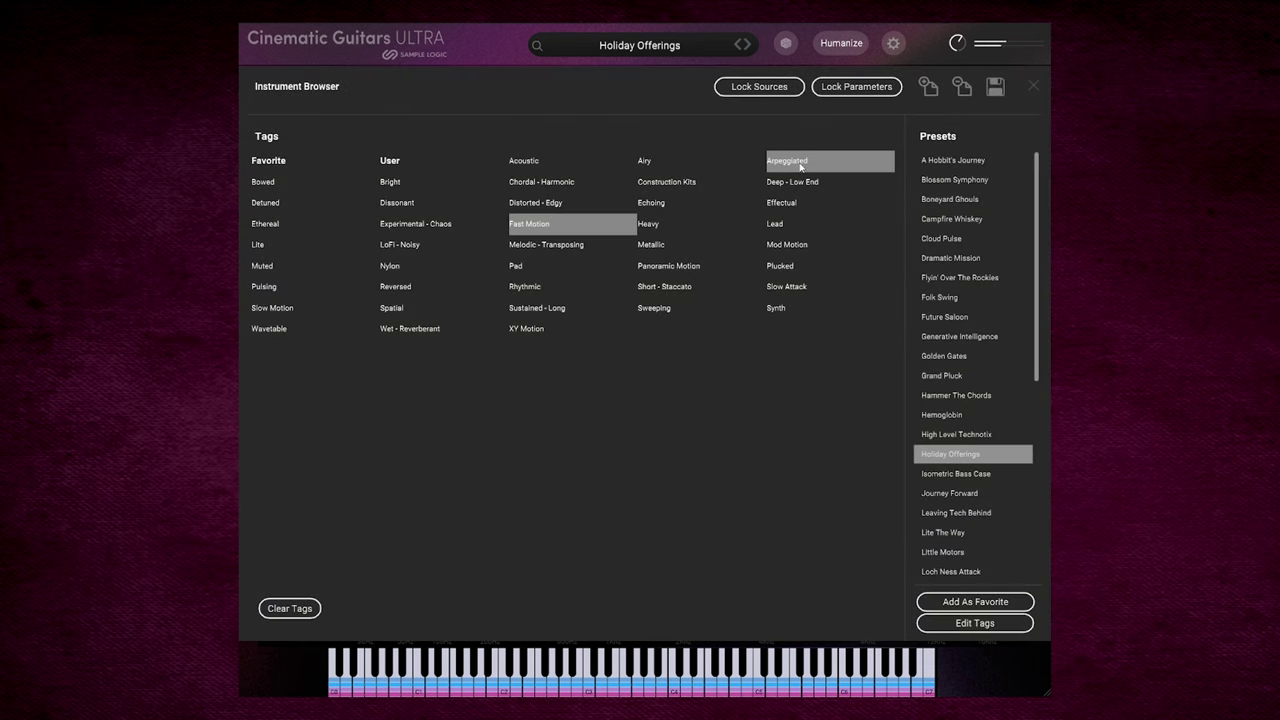
{"action": "left_click", "coordinate": [558, 227]}
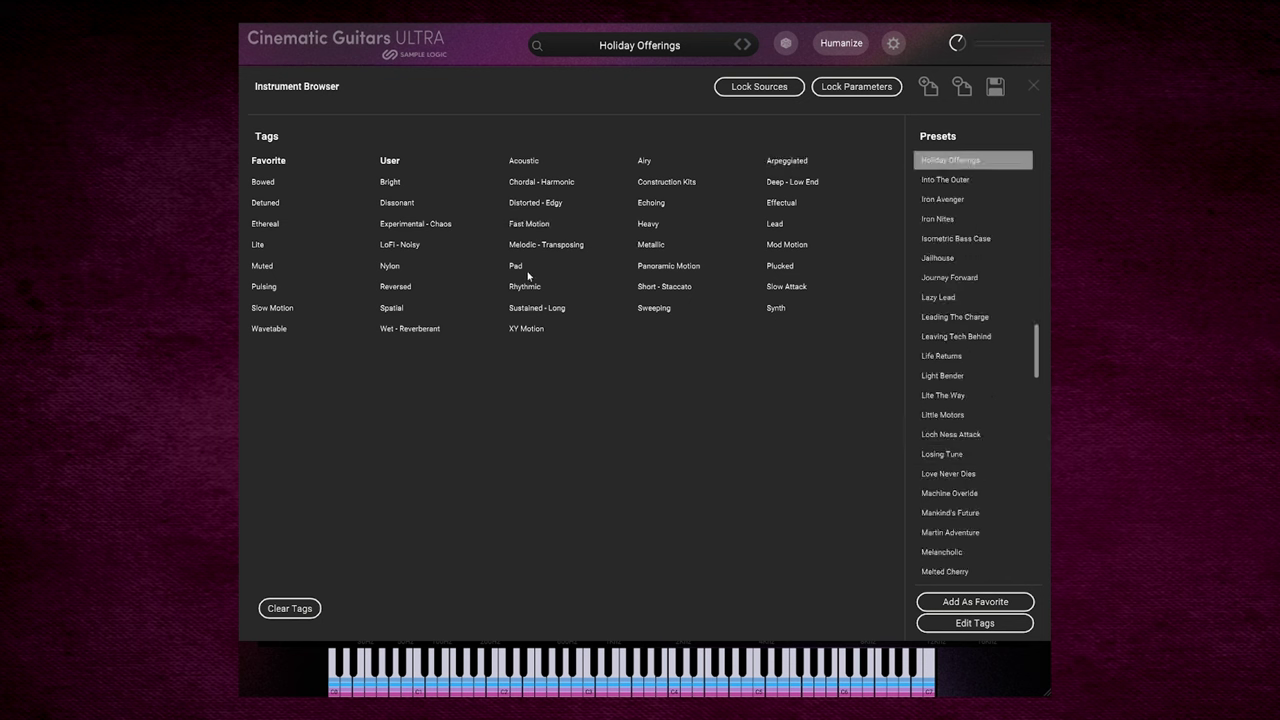
Step: Filter by Spatial and audition Holiday Offerings, Into The Outer, Jailhouse, Leaving Tech Behind and Melancholic
{"action": "left_click", "coordinate": [398, 310]}
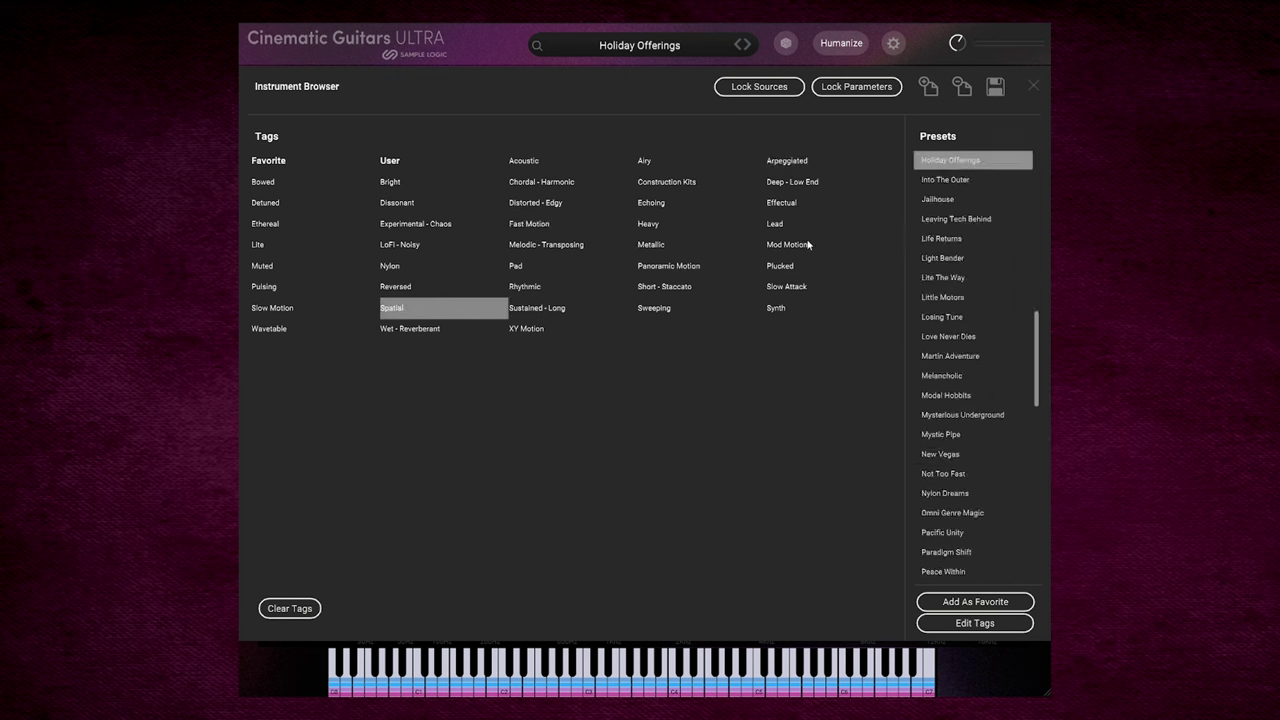
{"action": "left_click", "coordinate": [955, 164]}
{"action": "left_click", "coordinate": [957, 181]}
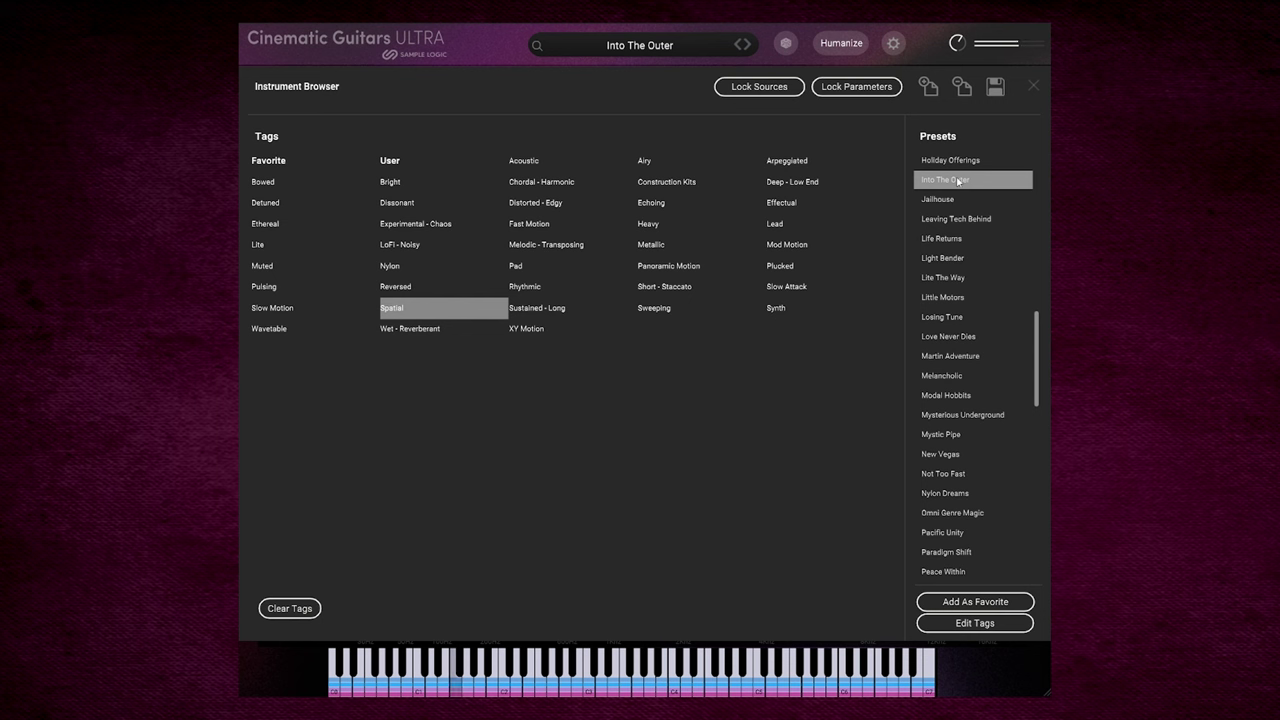
{"action": "left_click", "coordinate": [962, 200]}
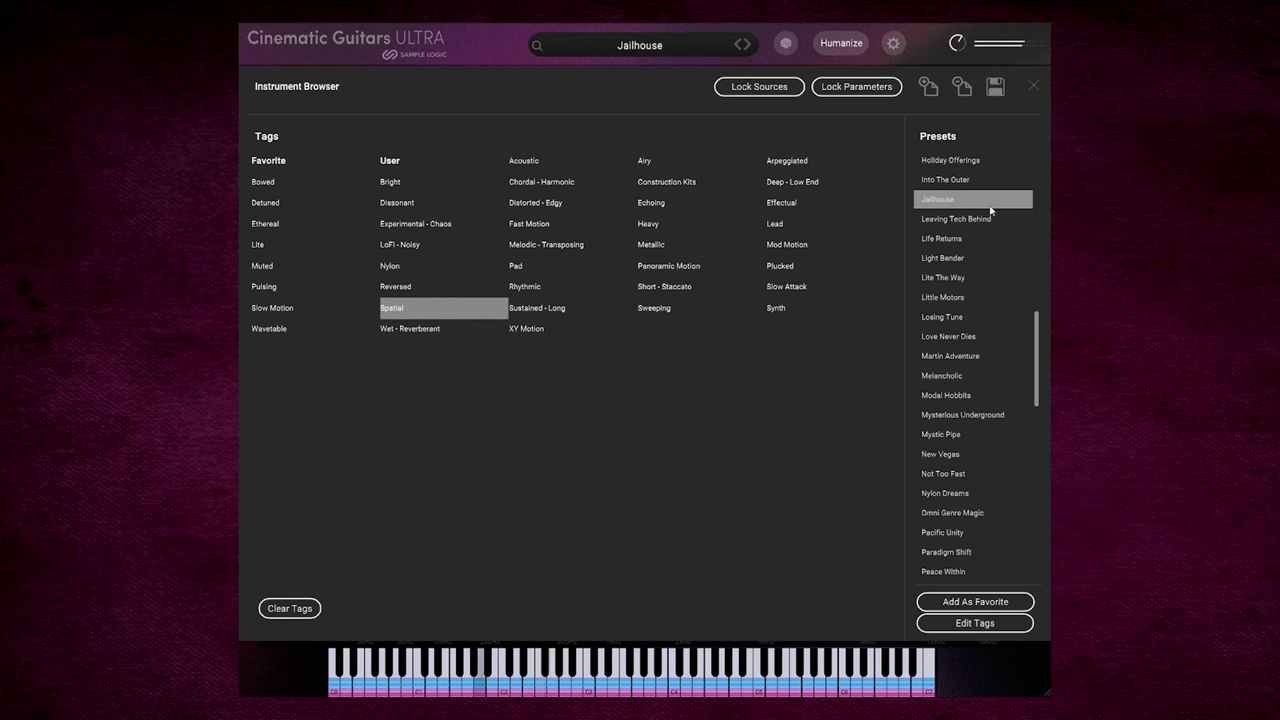
{"action": "left_click", "coordinate": [976, 219]}
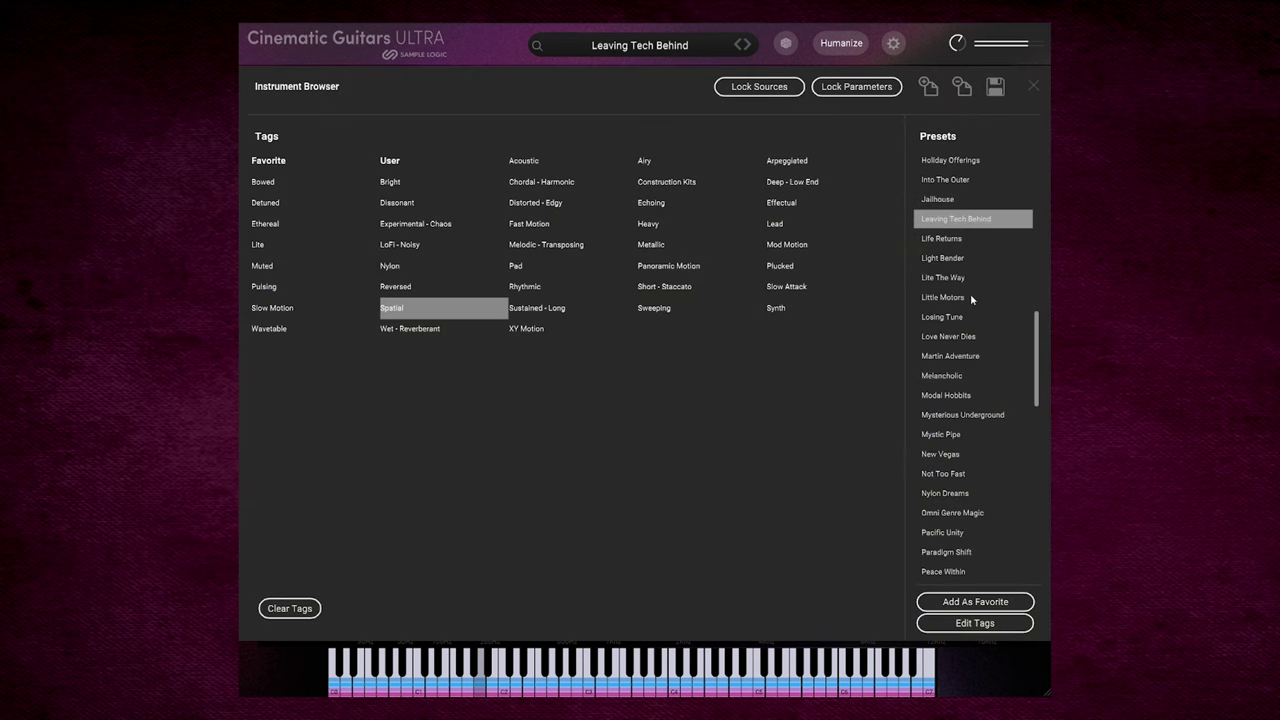
{"action": "left_click", "coordinate": [944, 376]}
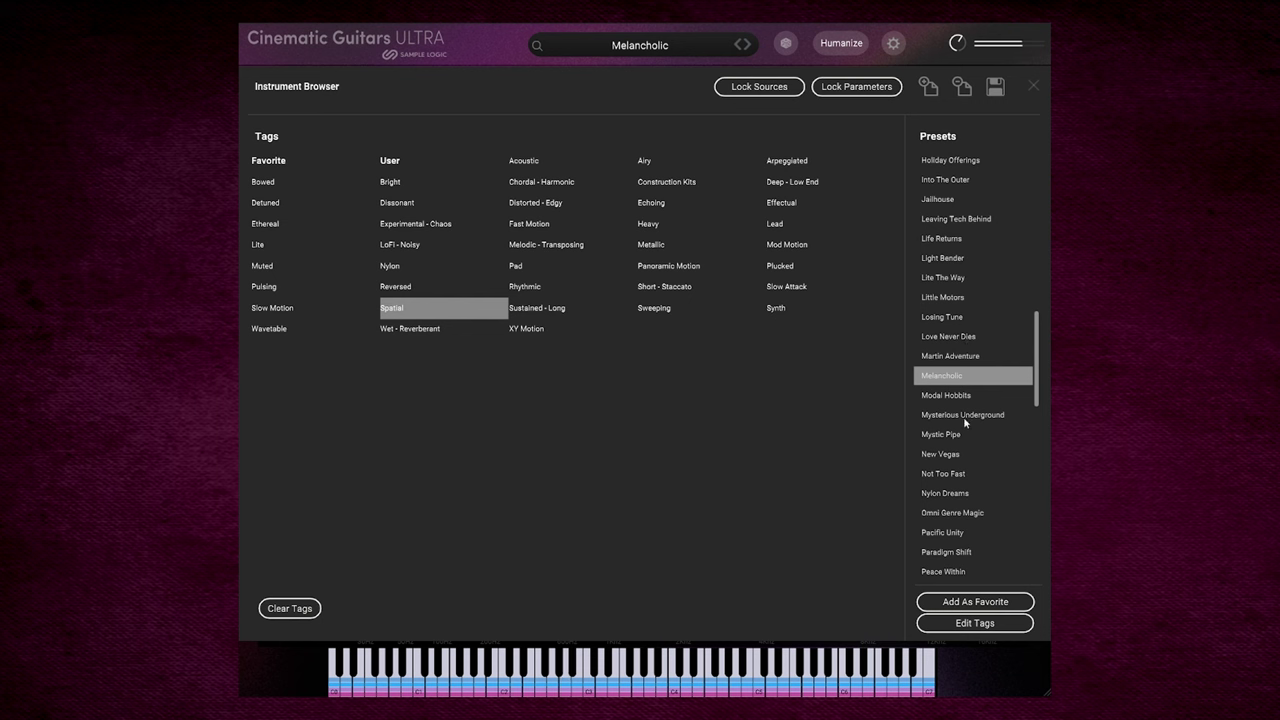
{"action": "scroll", "coordinate": [955, 408], "scroll_direction": "up", "scroll_amount": 10}
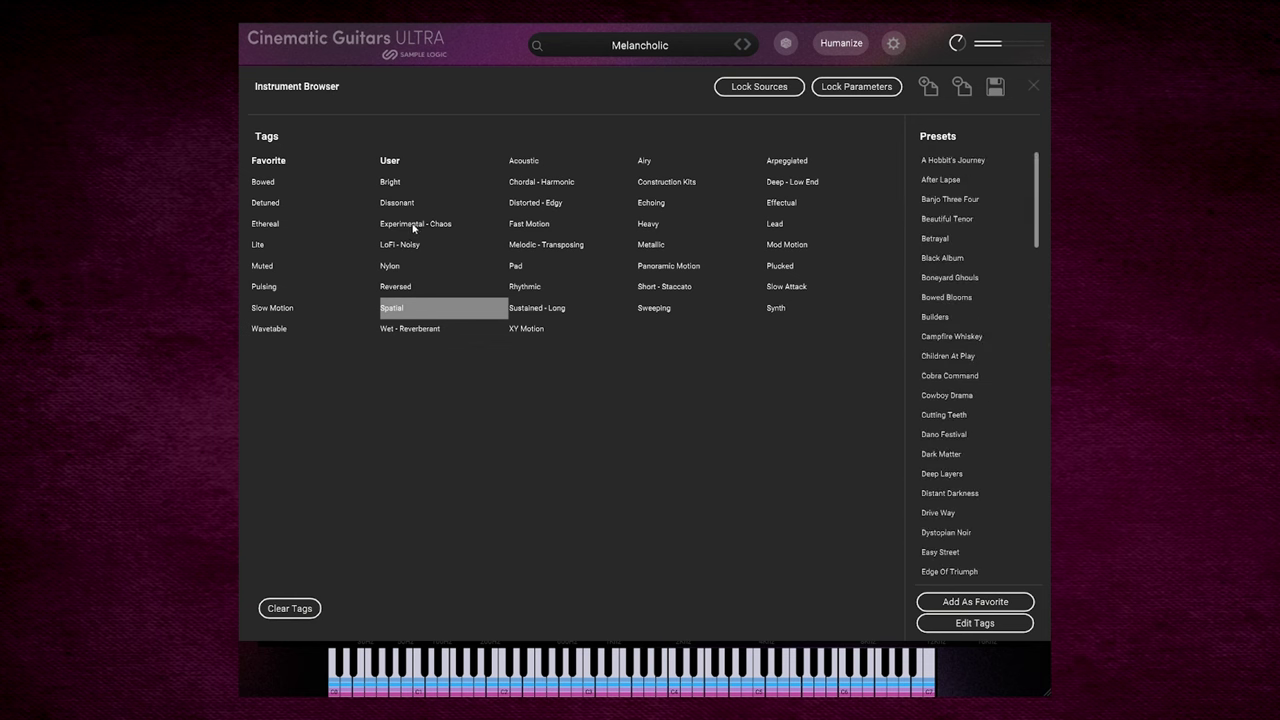
Step: Swap the Spatial filter for Experimental - Chaos and audition Boneyard Ghouls and Castlevania
{"action": "left_click", "coordinate": [412, 224]}
{"action": "left_click", "coordinate": [418, 310]}
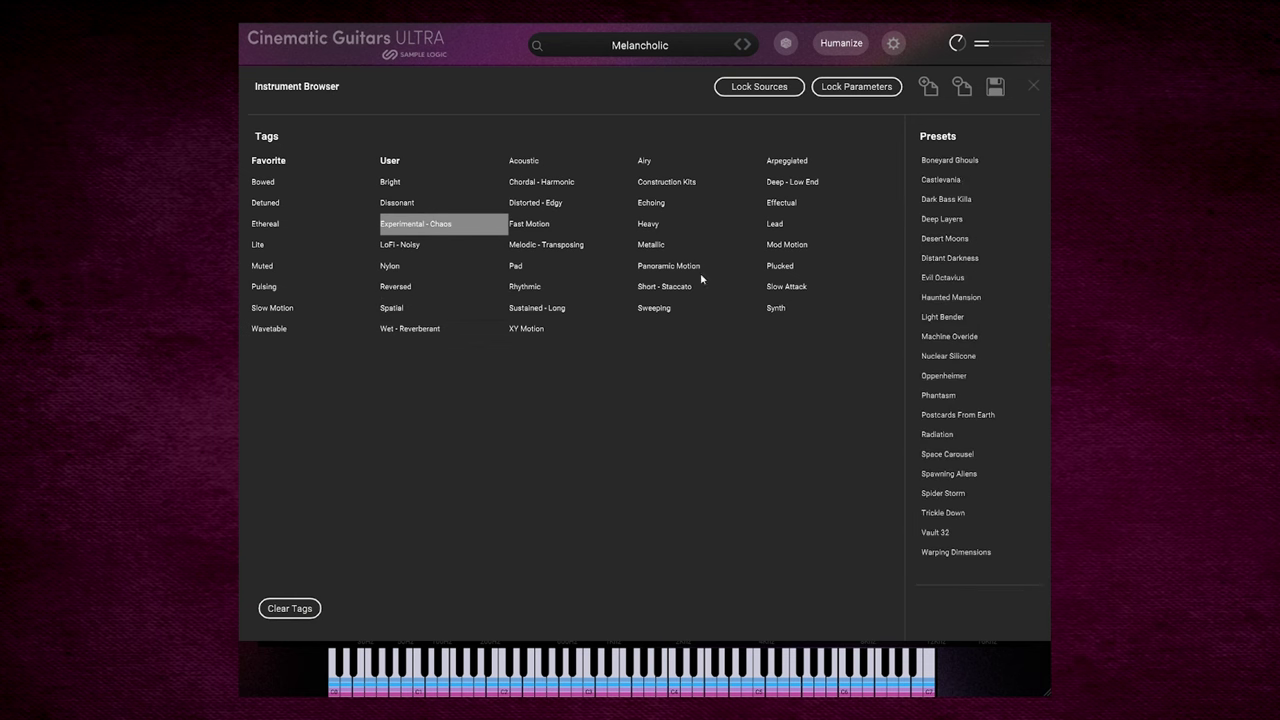
{"action": "left_click", "coordinate": [949, 160]}
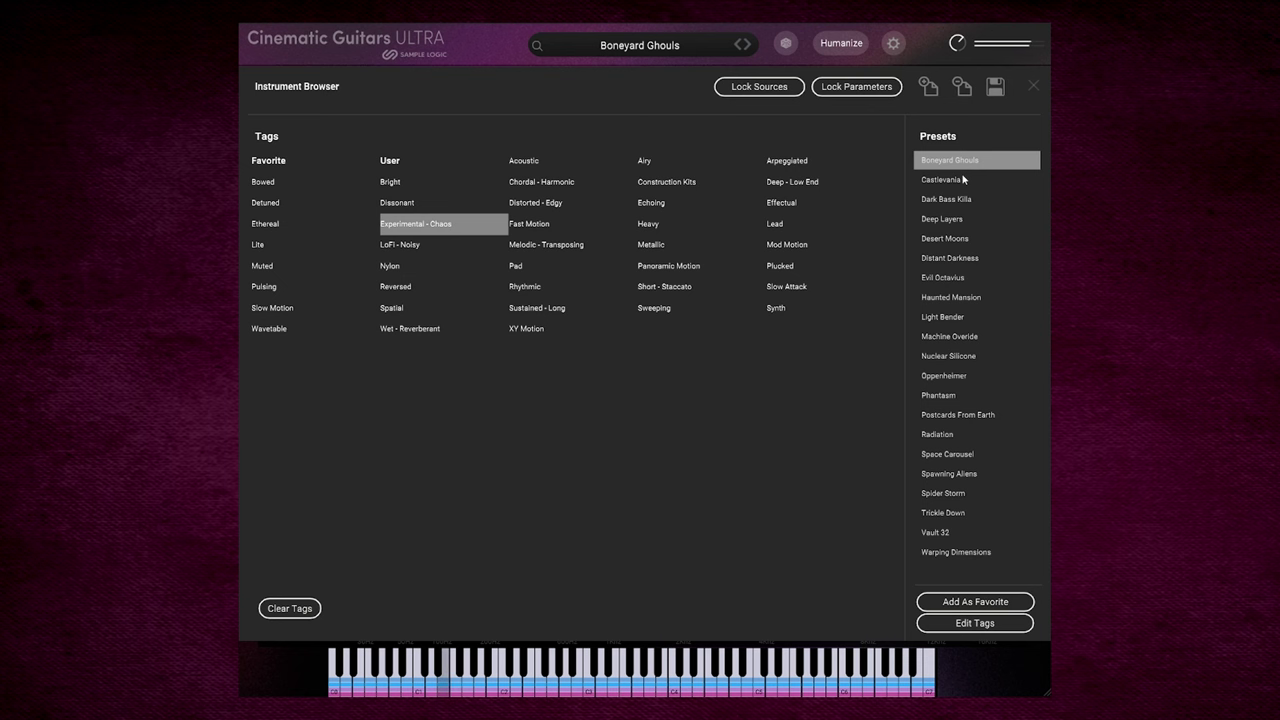
{"action": "left_click", "coordinate": [955, 190]}
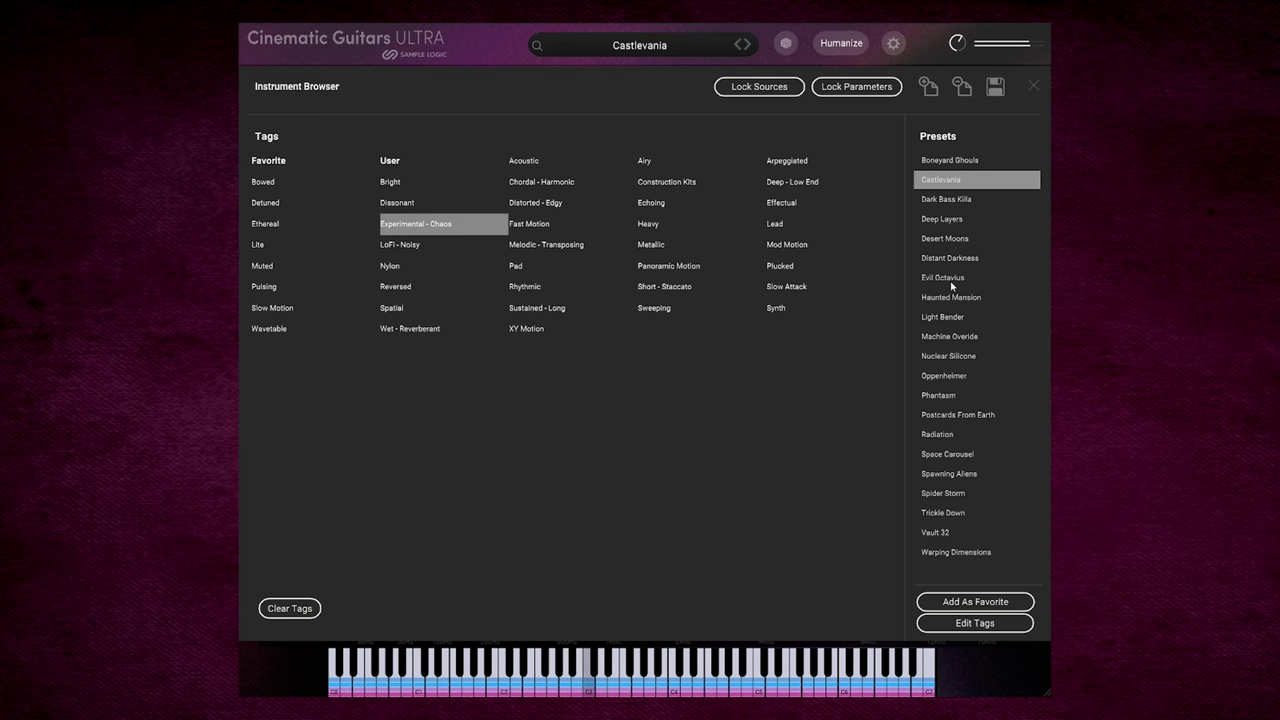
Step: Audition Desert Moons, Evil Octavius, Haunted Mansion and Phantasm, then clear the Experimental - Chaos tag
{"action": "left_click", "coordinate": [962, 242]}
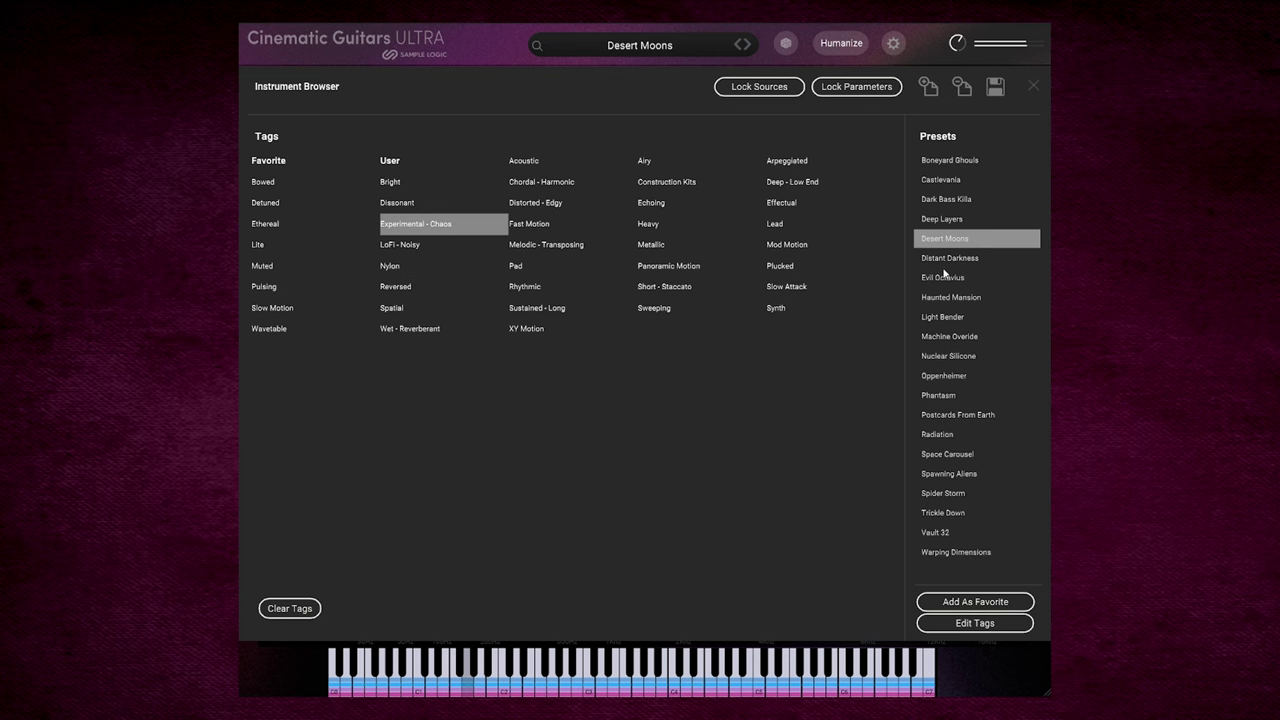
{"action": "left_click", "coordinate": [944, 276]}
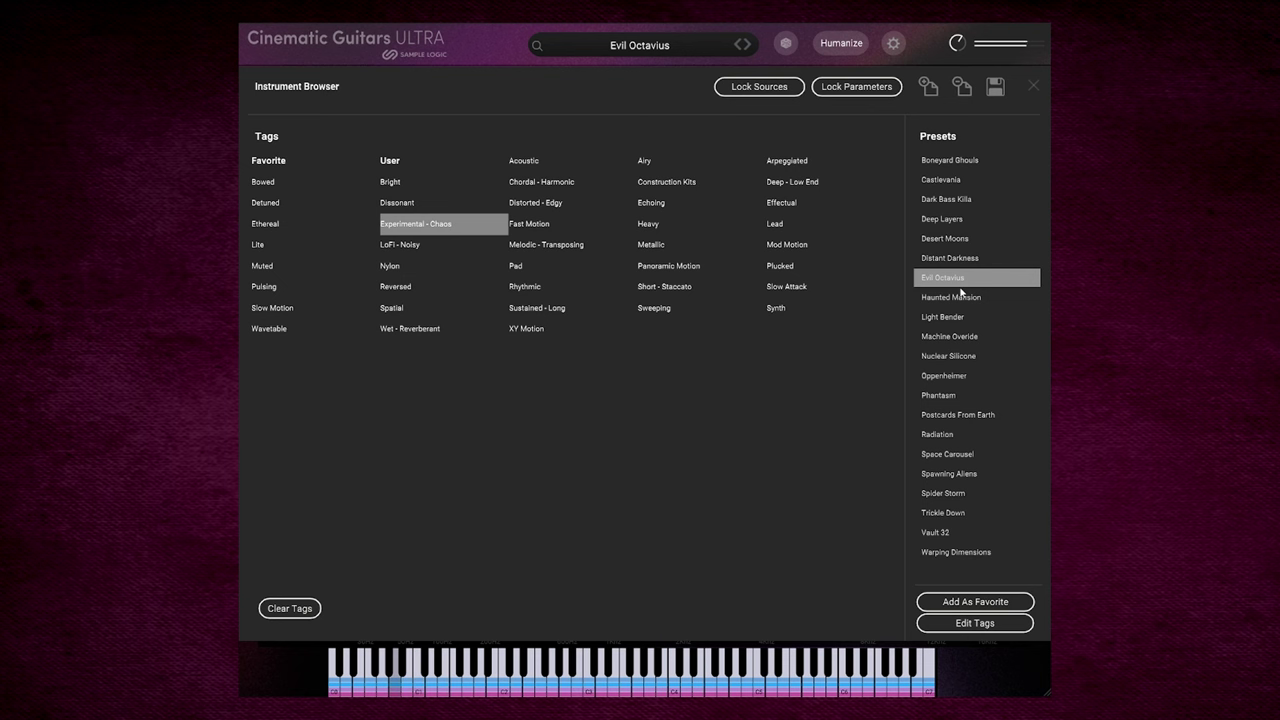
{"action": "left_click", "coordinate": [943, 304]}
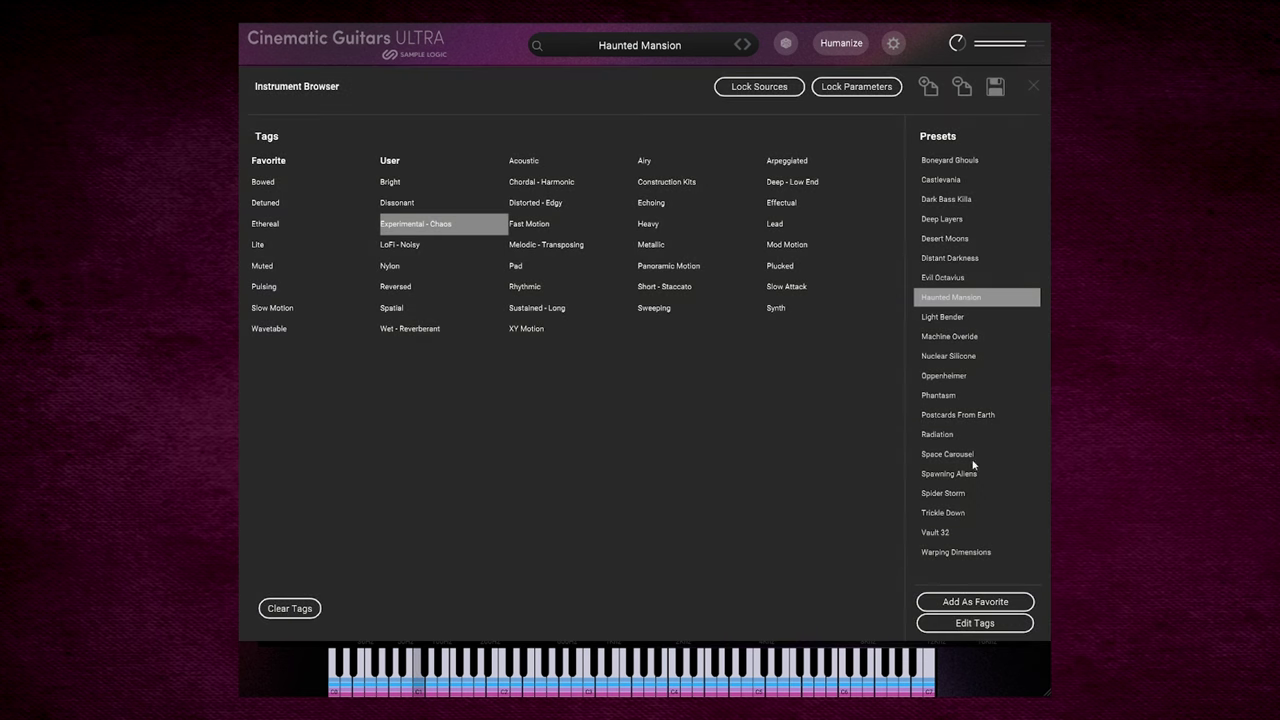
{"action": "left_click", "coordinate": [955, 400]}
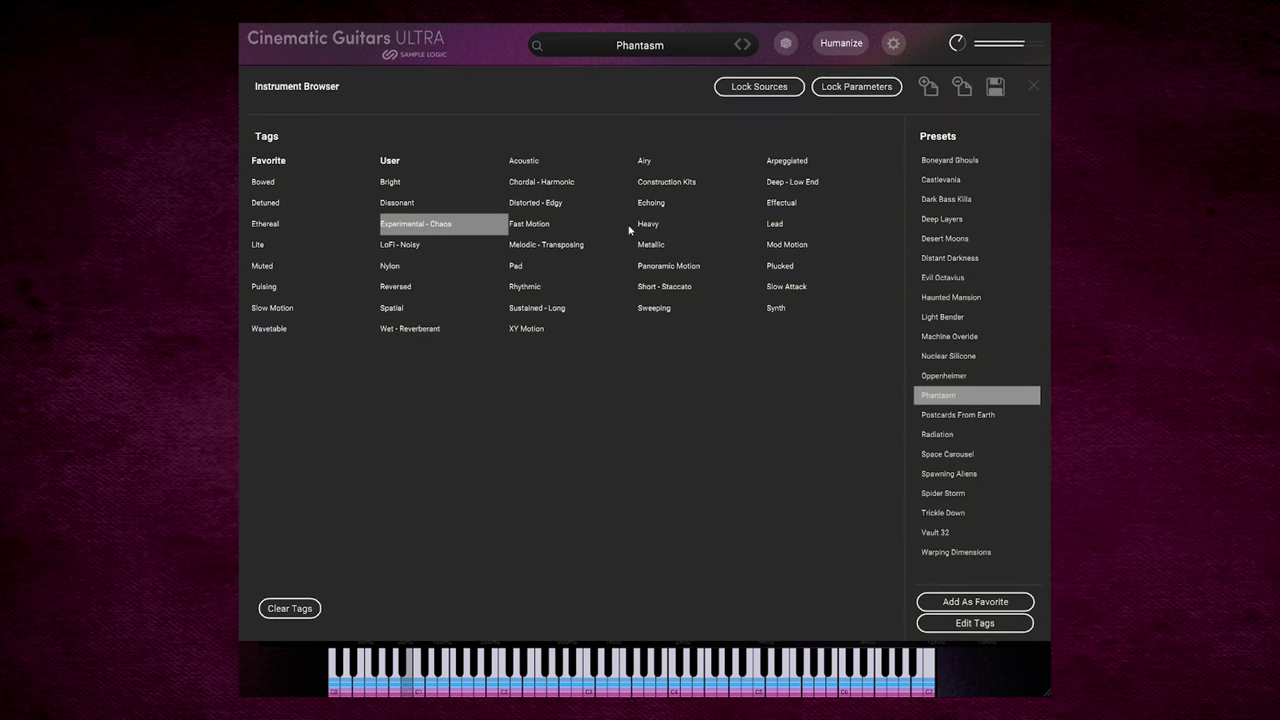
{"action": "left_click", "coordinate": [456, 226]}
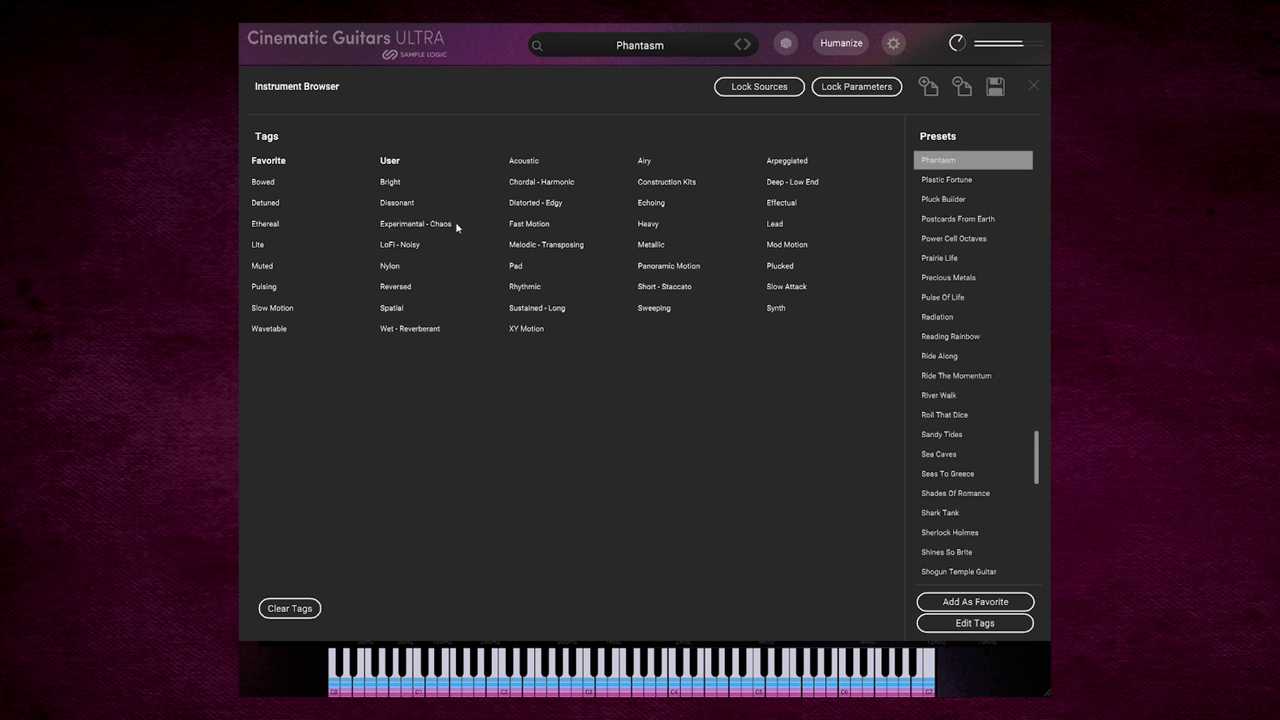
Step: Filter by Pulsing and audition Sea Caves, Spanish Bliss, Spawning Aliens, Spider Storm and The Cure
{"action": "left_click", "coordinate": [270, 287]}
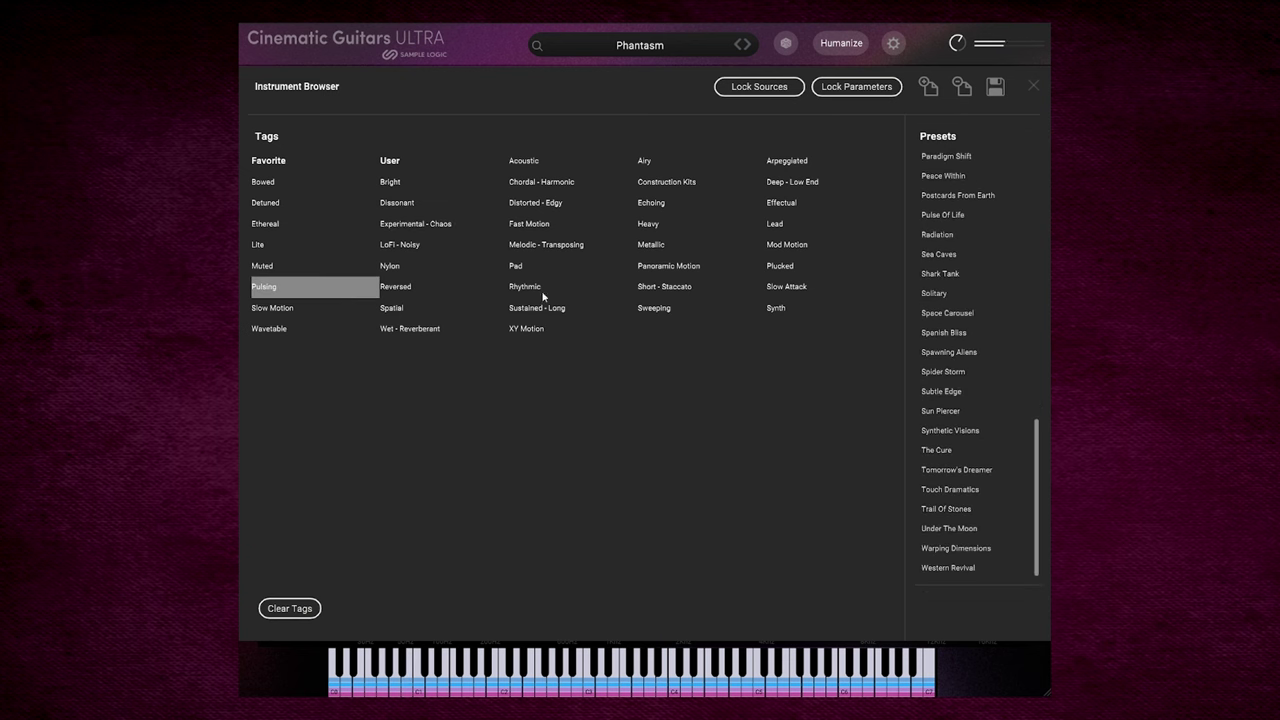
{"action": "left_click", "coordinate": [952, 256]}
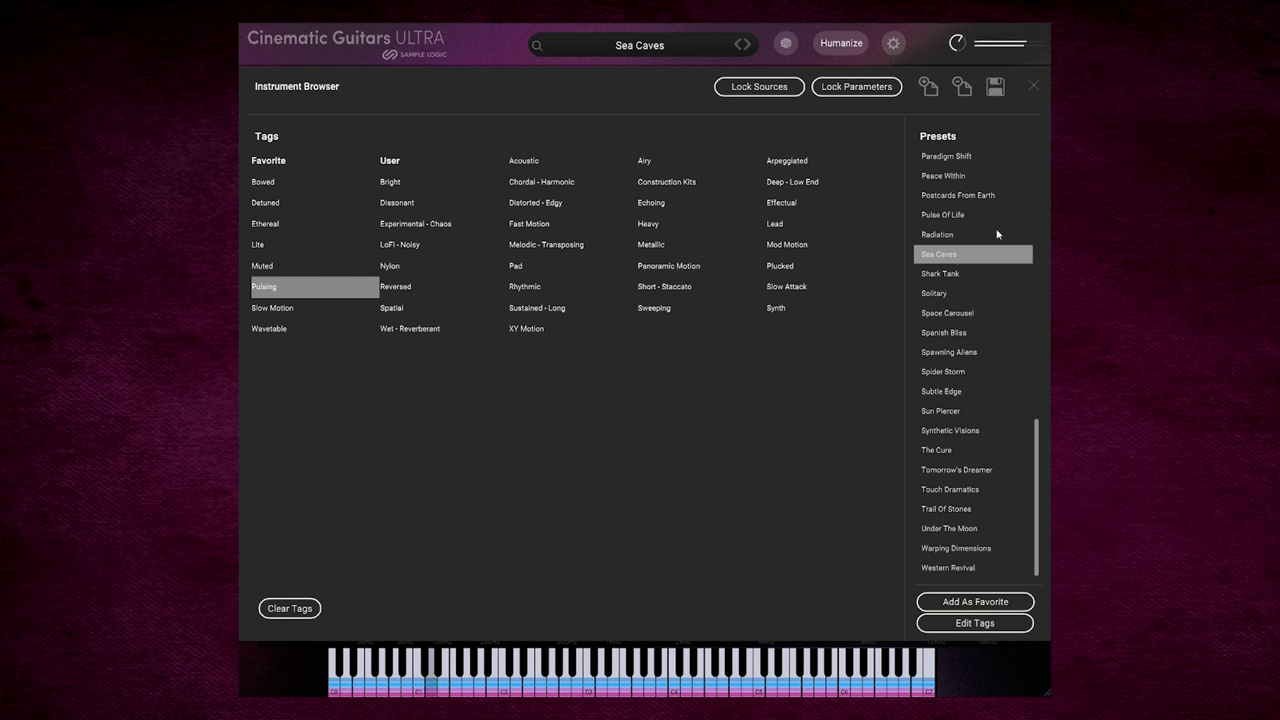
{"action": "left_click", "coordinate": [957, 340]}
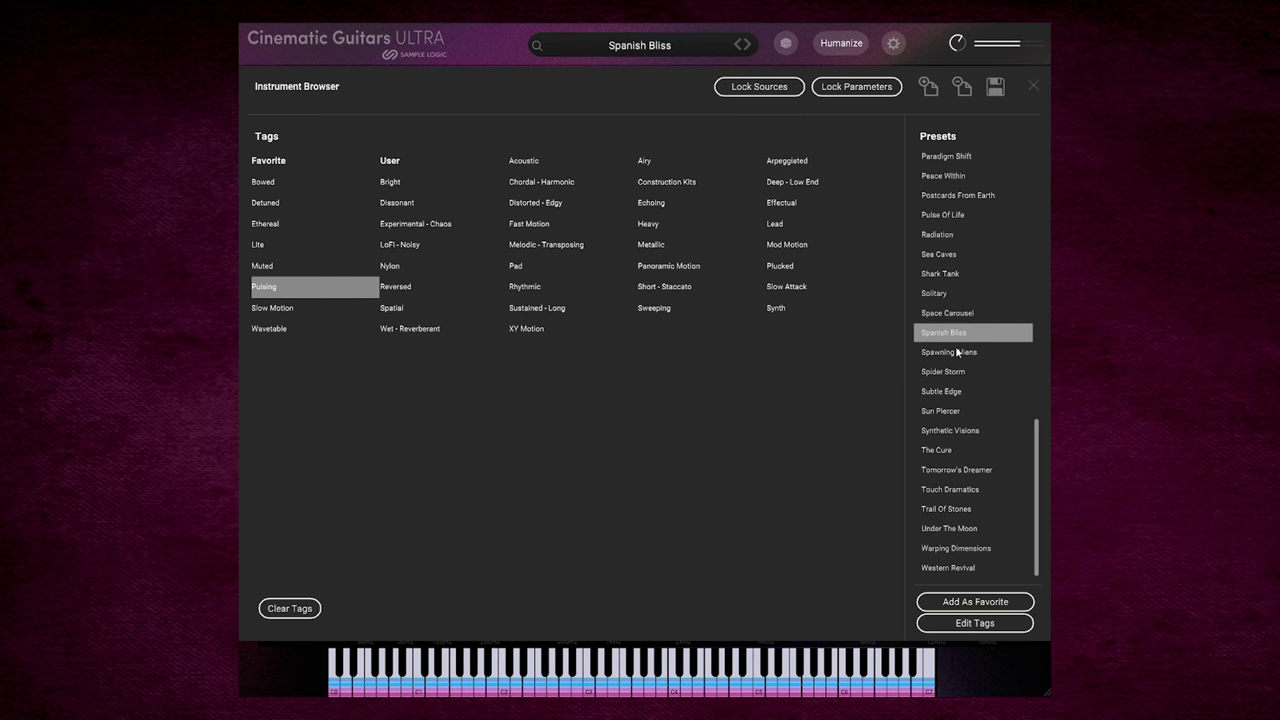
{"action": "left_click", "coordinate": [957, 352]}
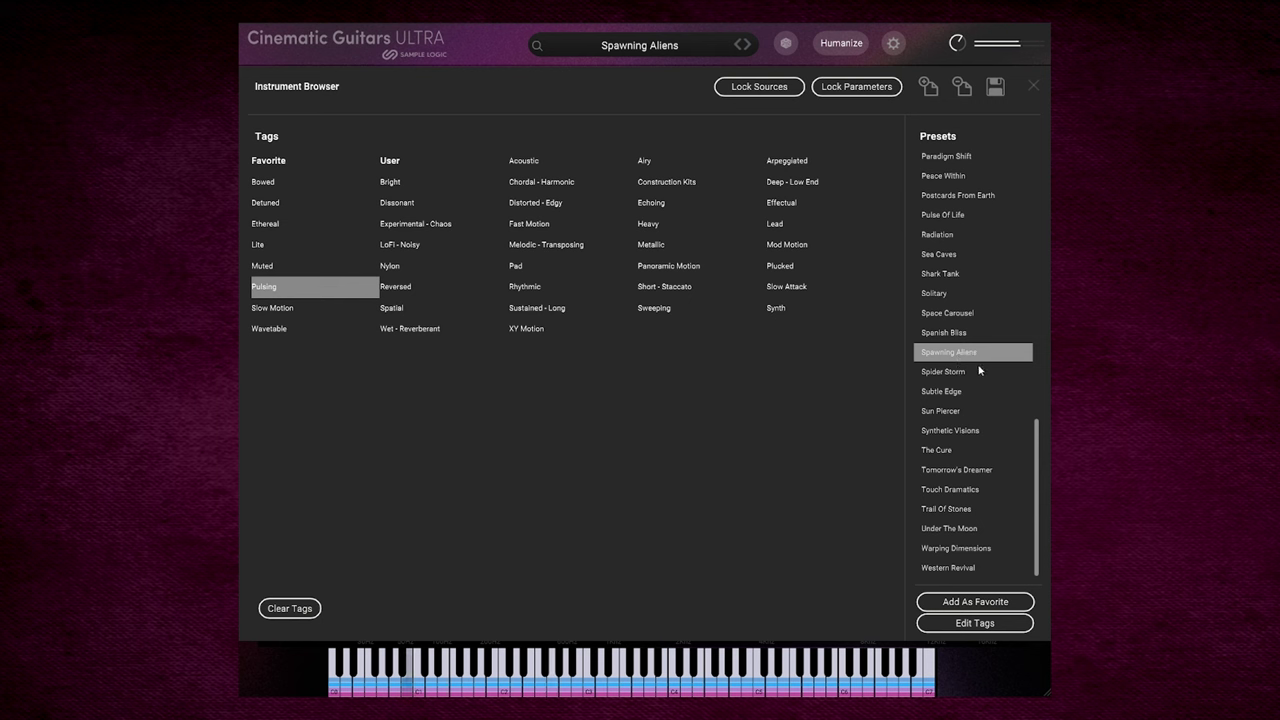
{"action": "left_click", "coordinate": [972, 372]}
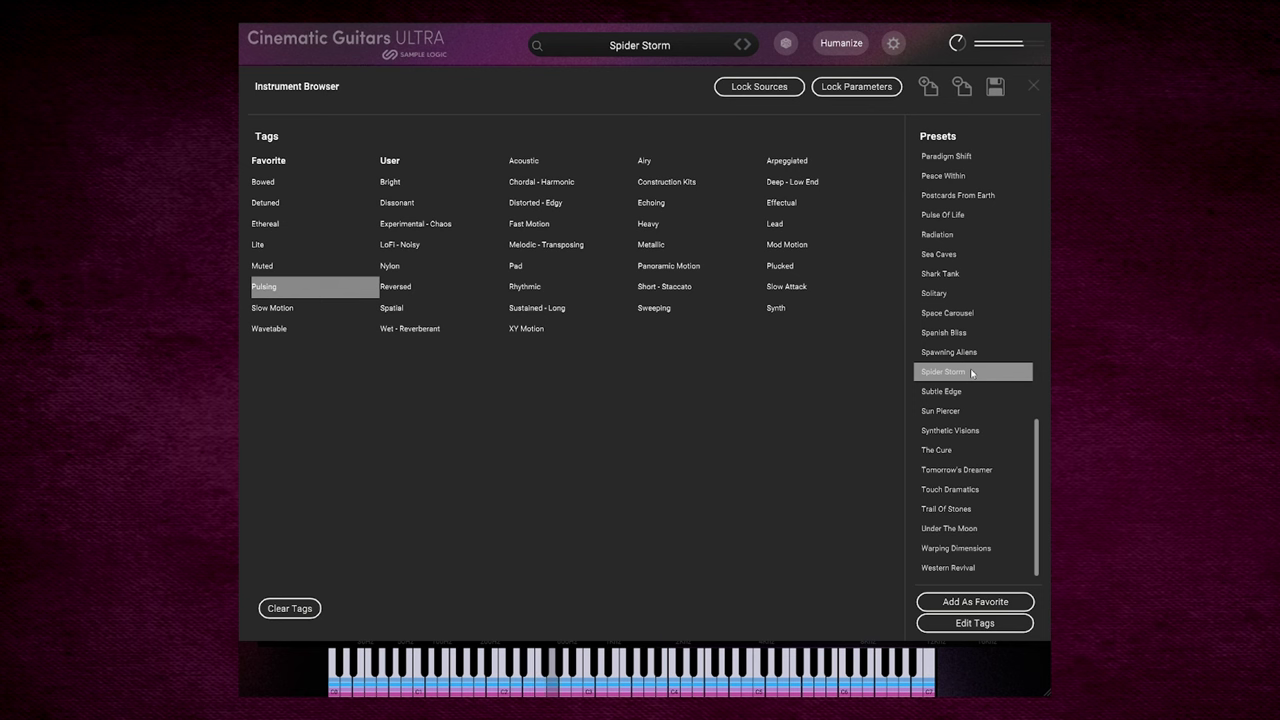
{"action": "left_click", "coordinate": [950, 453]}
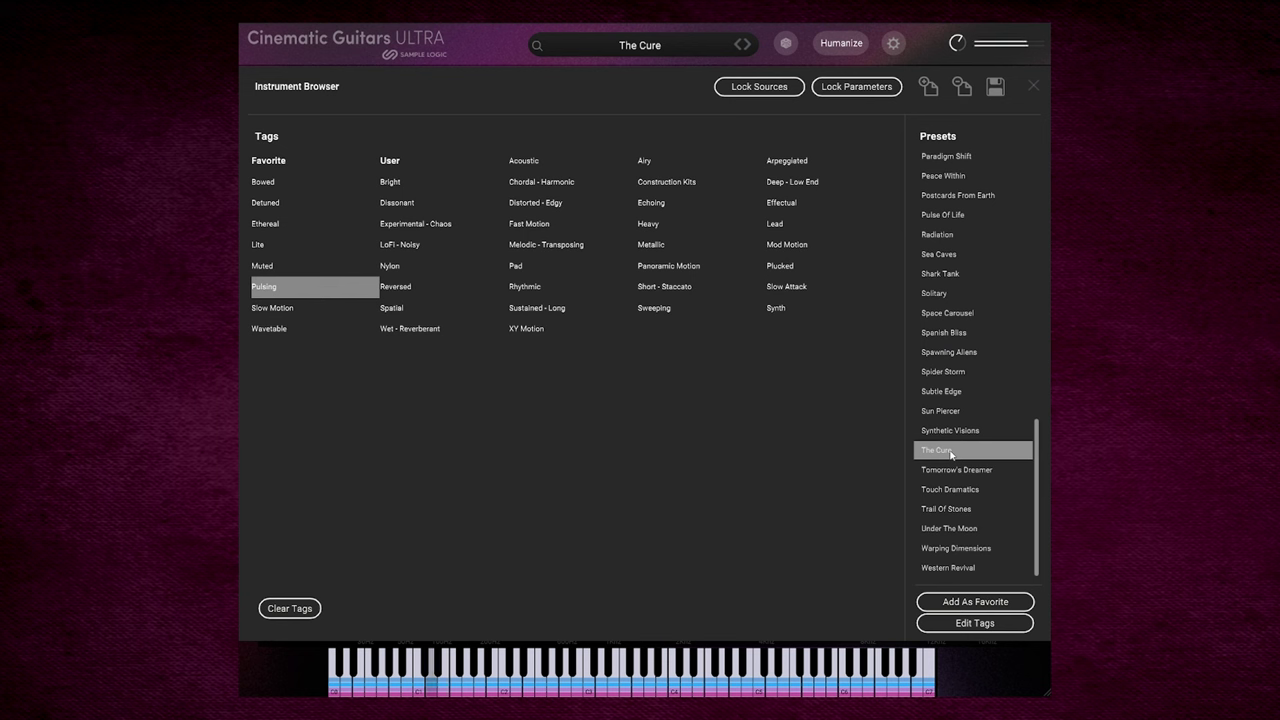
Step: Switch the filter to Deep - Low End and audition Cobra Command through Machine Overide
{"action": "left_click", "coordinate": [806, 183]}
{"action": "left_click", "coordinate": [960, 163]}
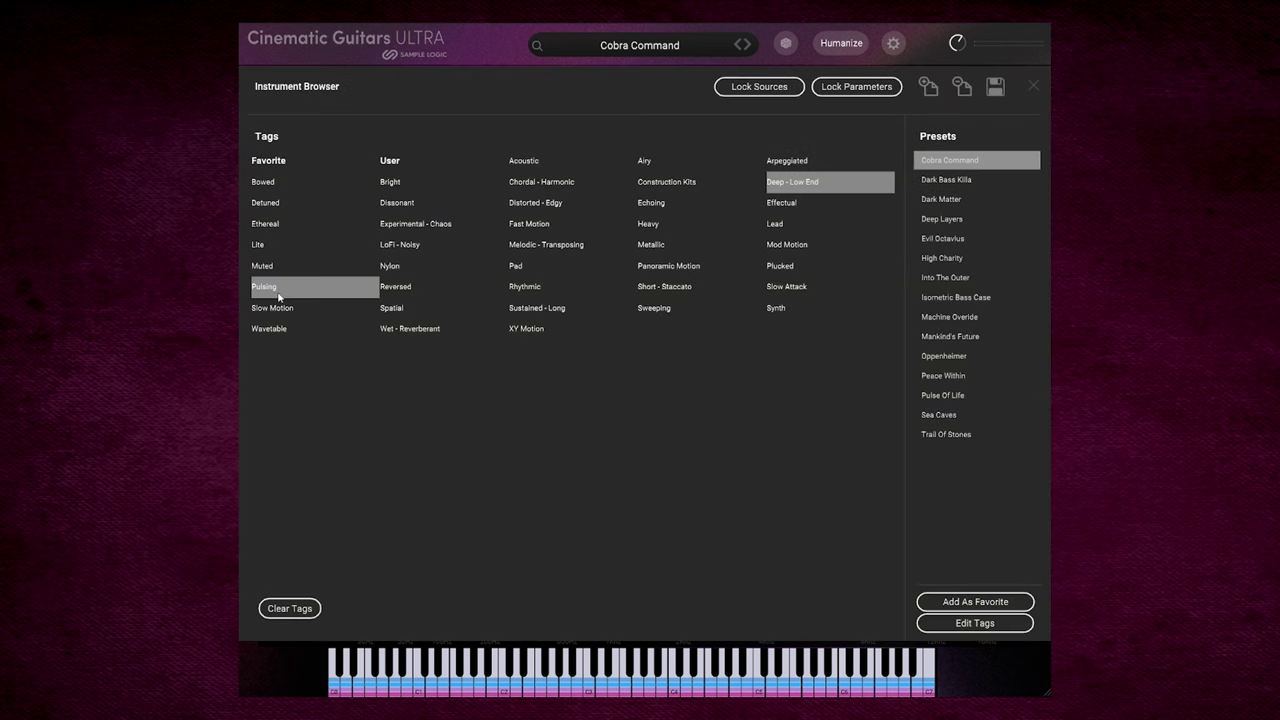
{"action": "left_click", "coordinate": [278, 295]}
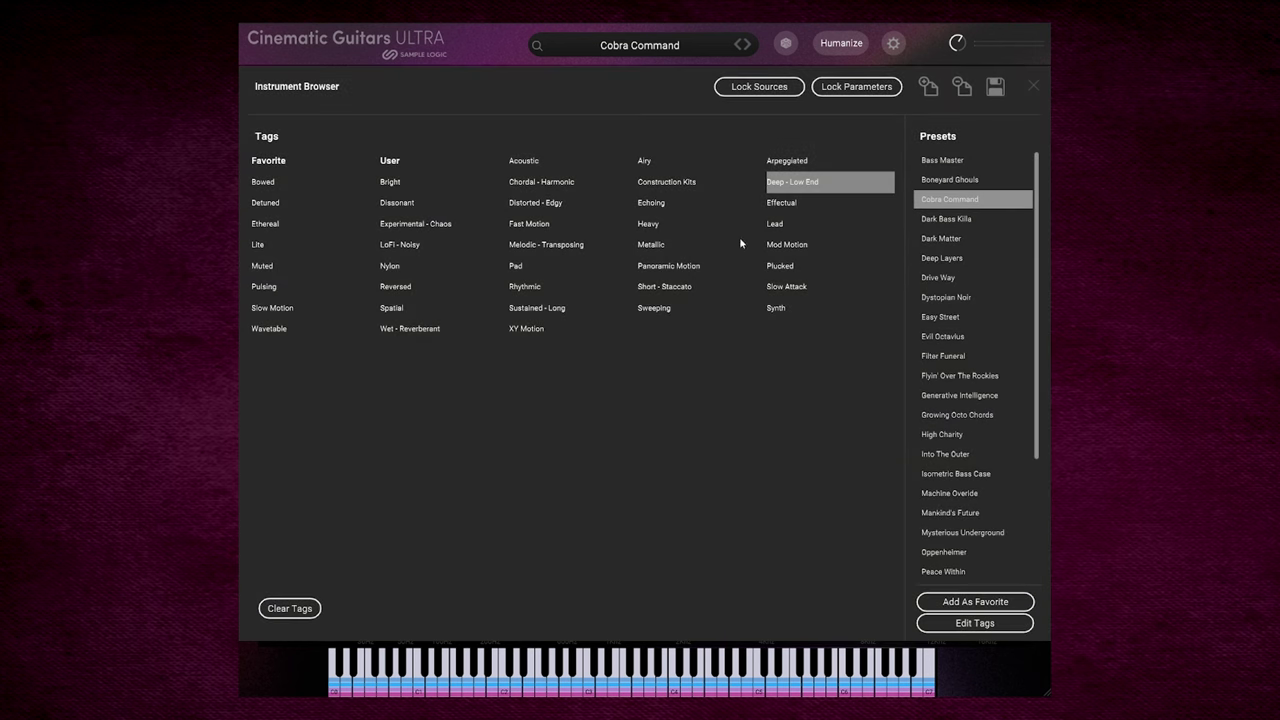
{"action": "left_click", "coordinate": [944, 219]}
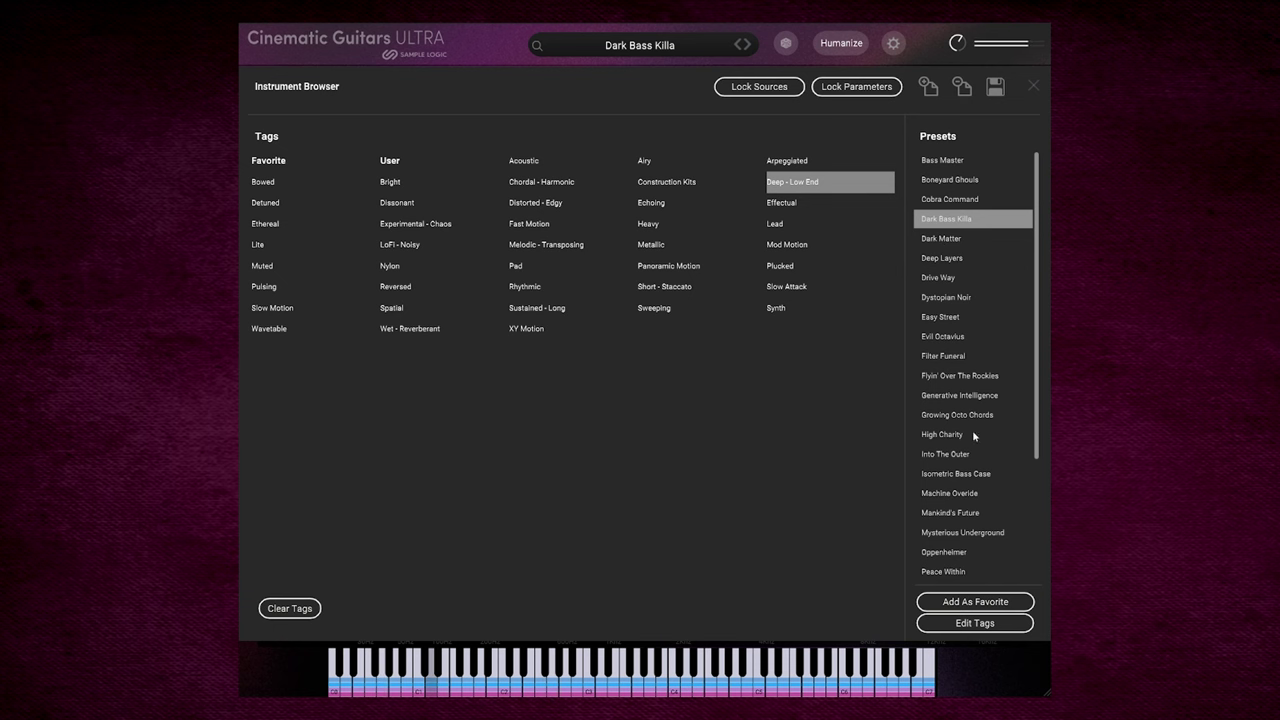
{"action": "left_click", "coordinate": [958, 302]}
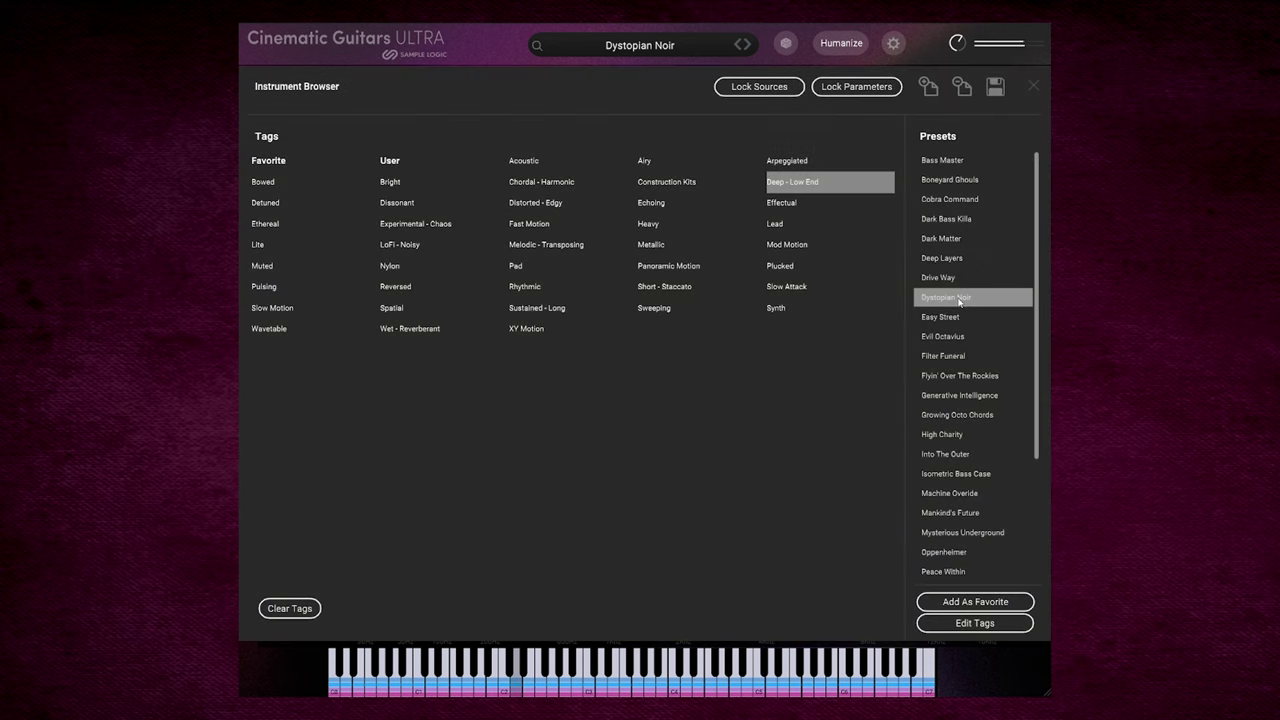
{"action": "left_click", "coordinate": [956, 242]}
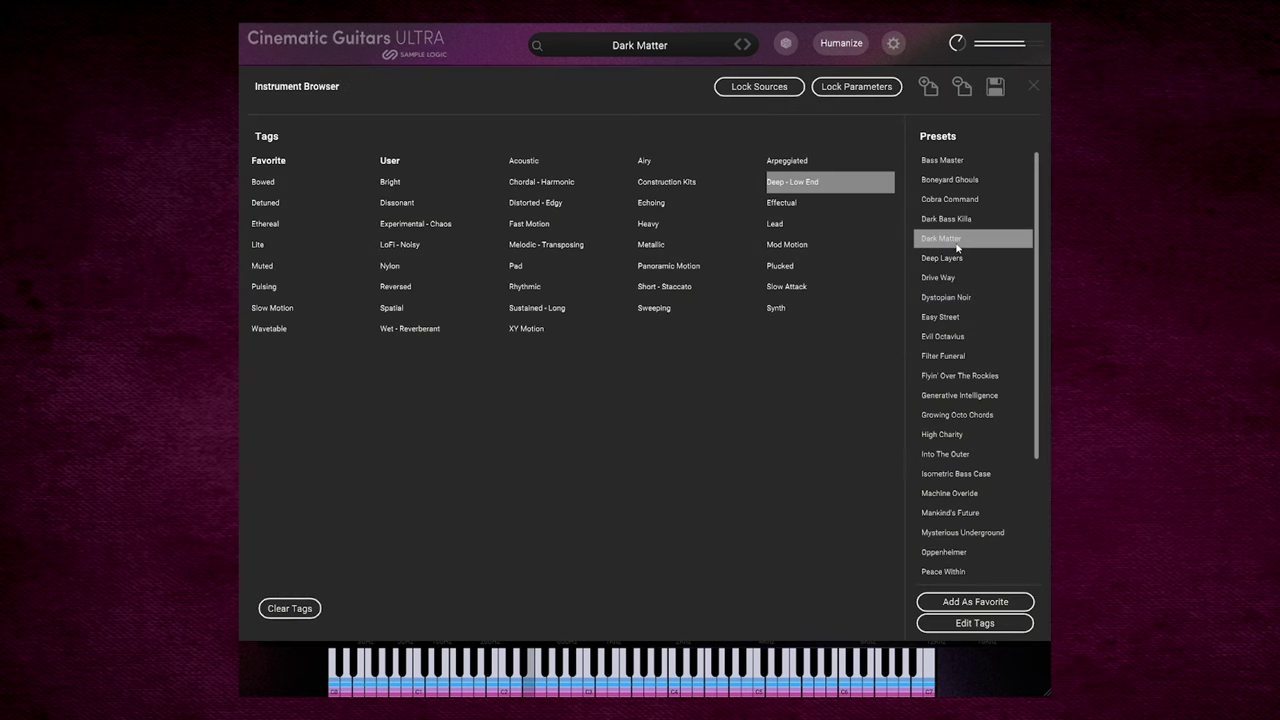
{"action": "left_click", "coordinate": [962, 493]}
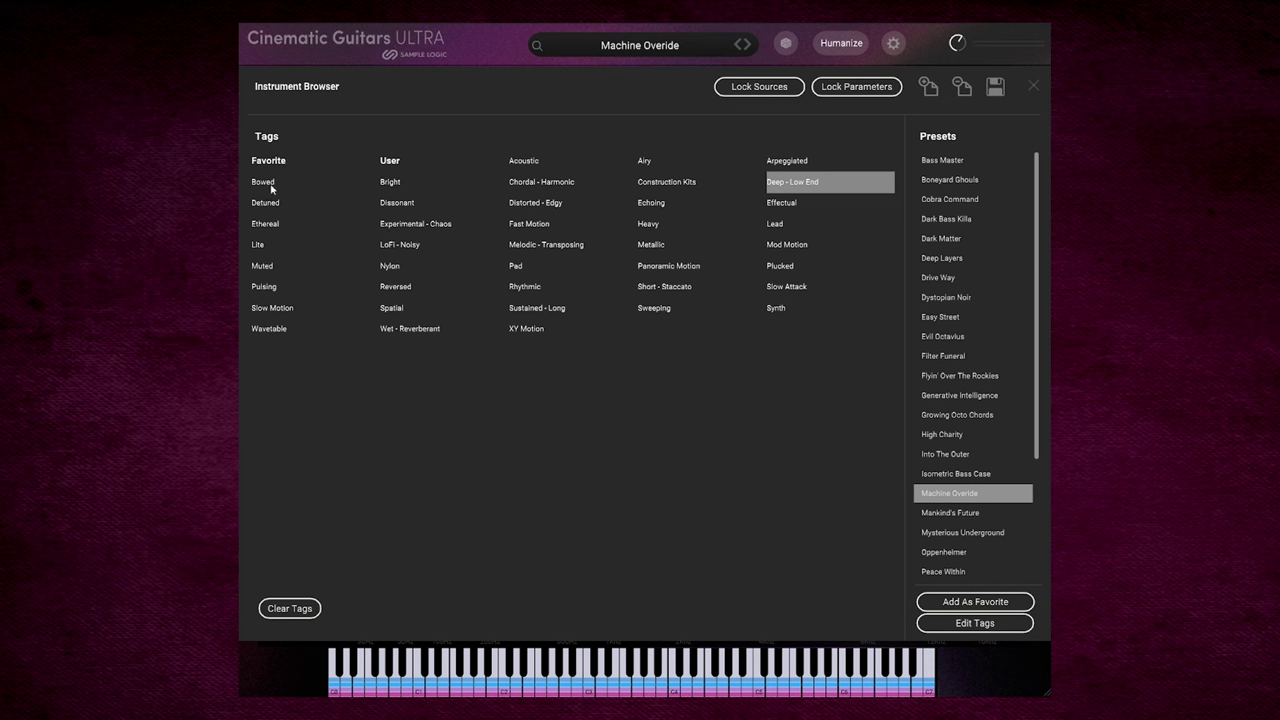
Step: Switch to Bowed, audition Bowed Blooms, Full Circuit, Space Dust and Paradigm Shift, then add Metallic
{"action": "left_click", "coordinate": [275, 186]}
{"action": "left_click", "coordinate": [805, 187]}
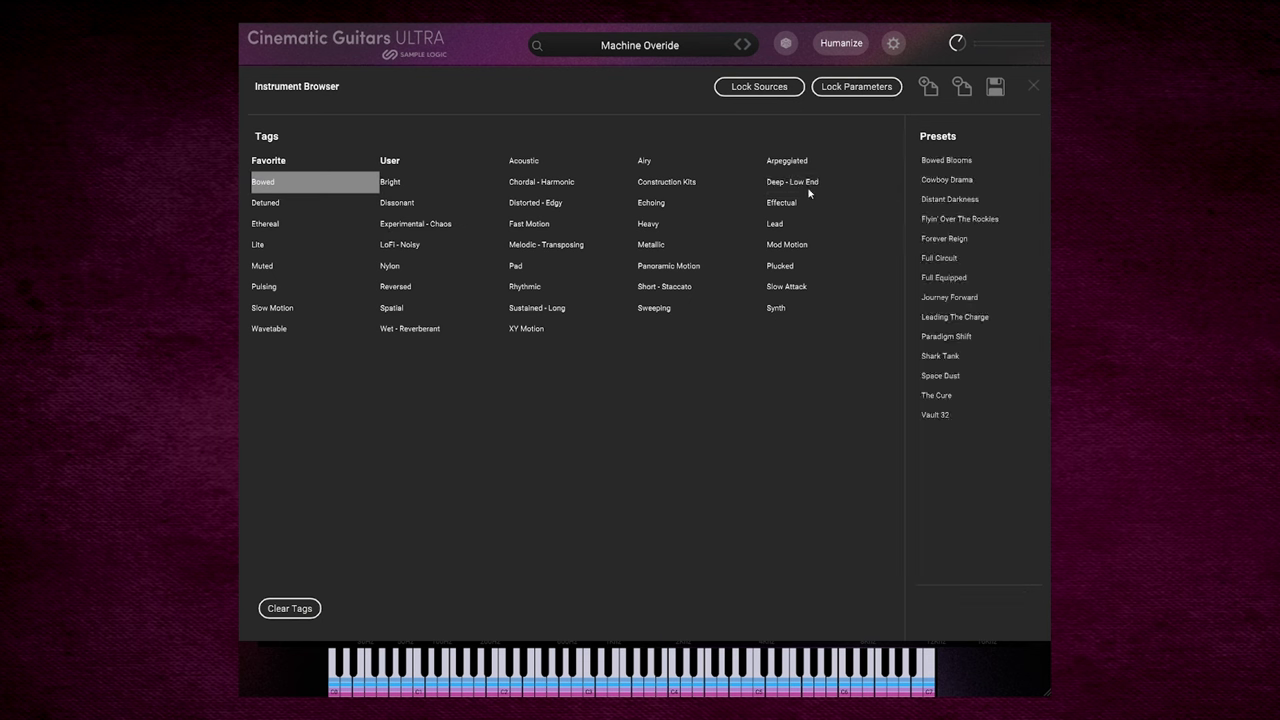
{"action": "left_click", "coordinate": [950, 170]}
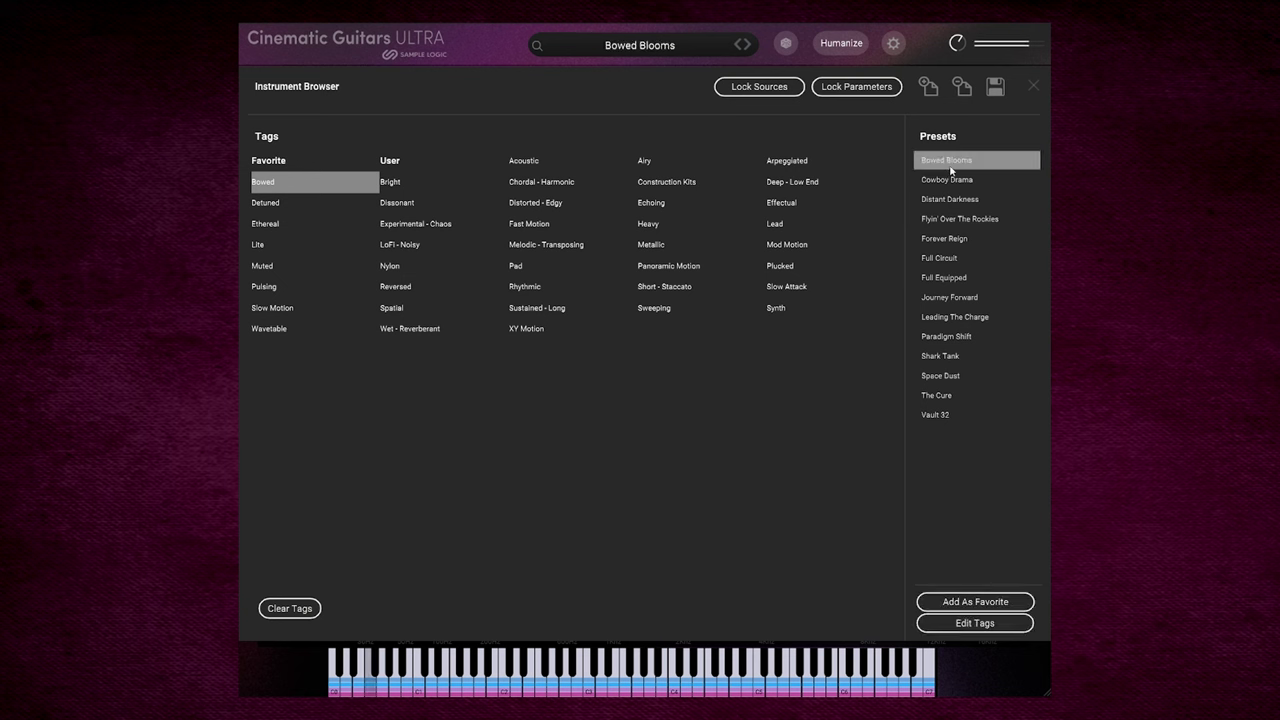
{"action": "left_click", "coordinate": [950, 258]}
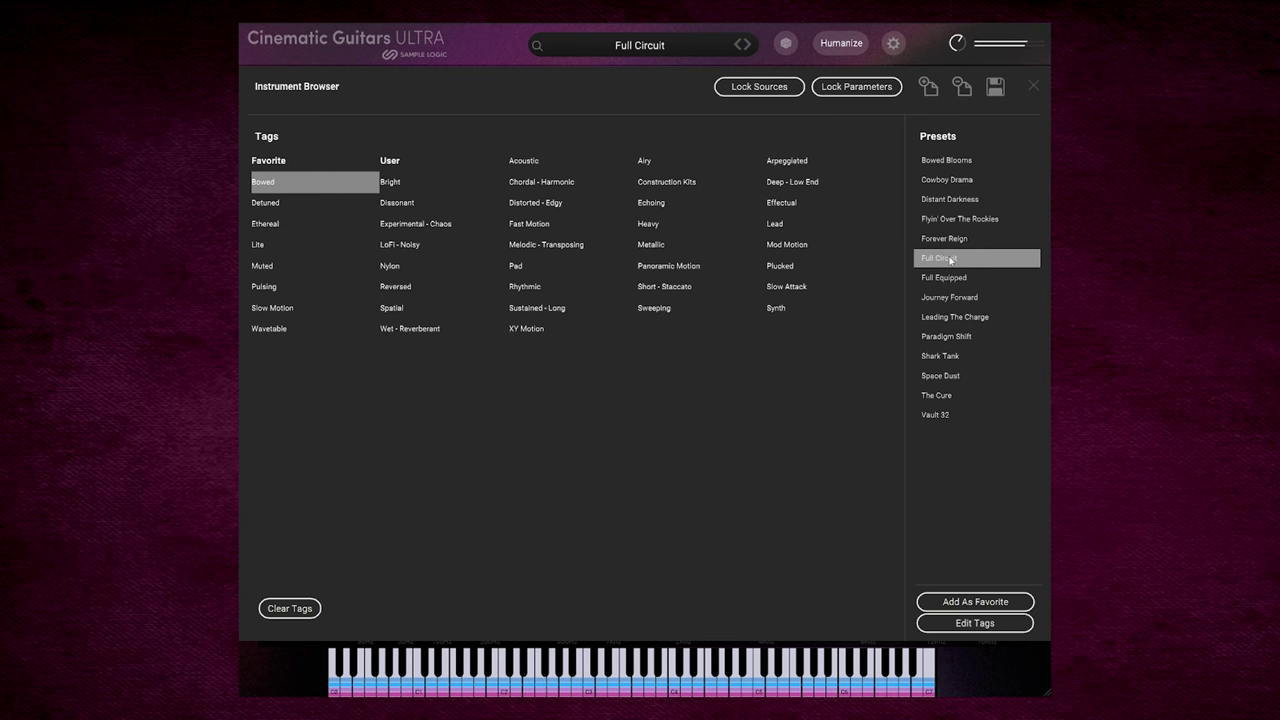
{"action": "left_click", "coordinate": [957, 377]}
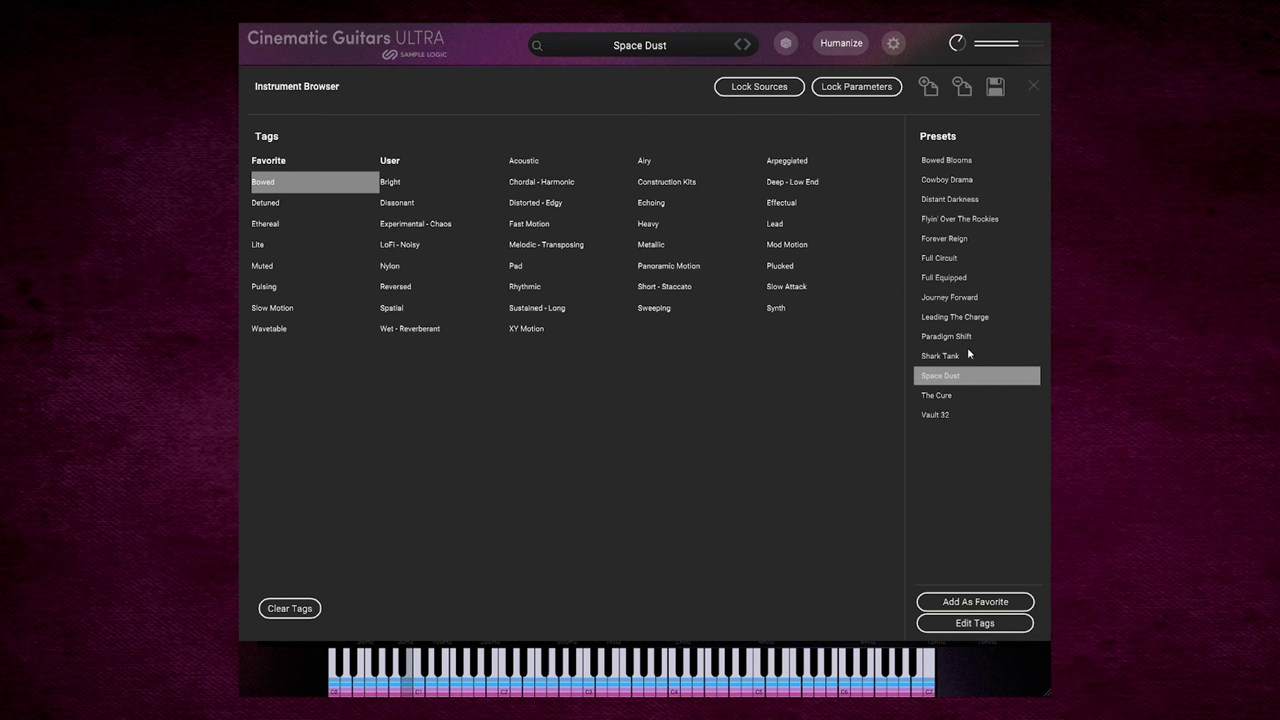
{"action": "left_click", "coordinate": [958, 340]}
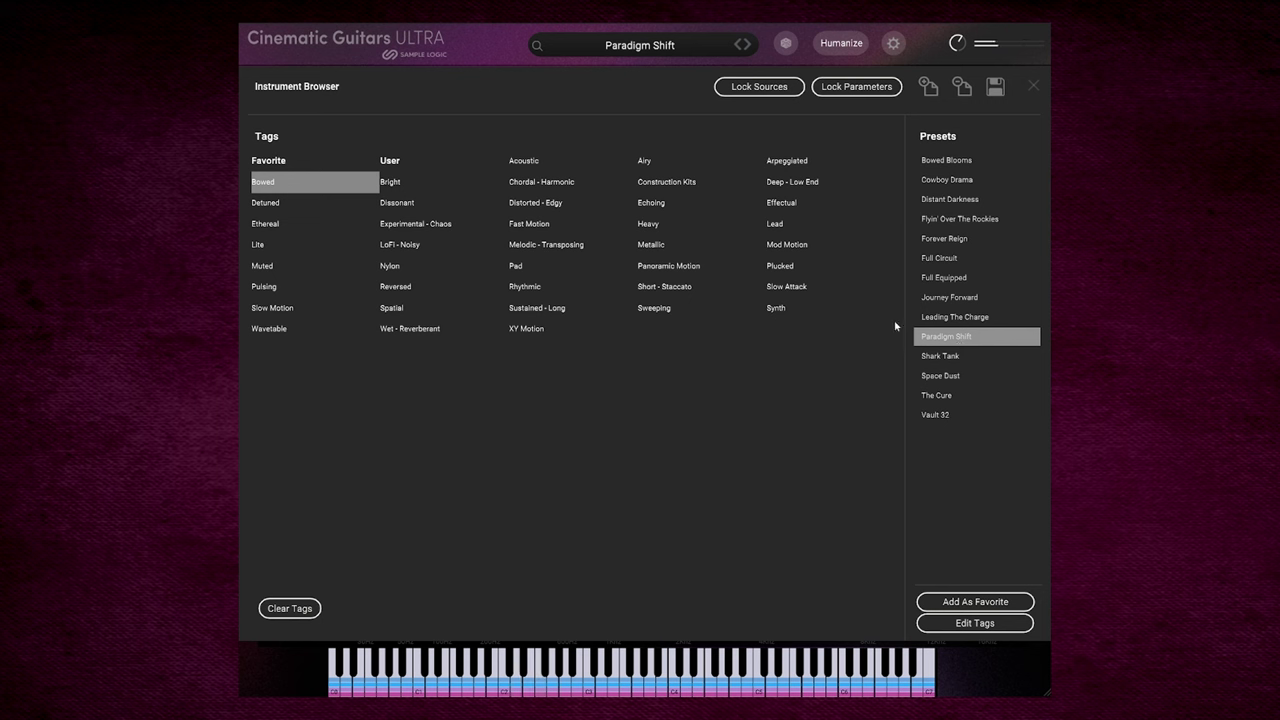
{"action": "left_click", "coordinate": [650, 247]}
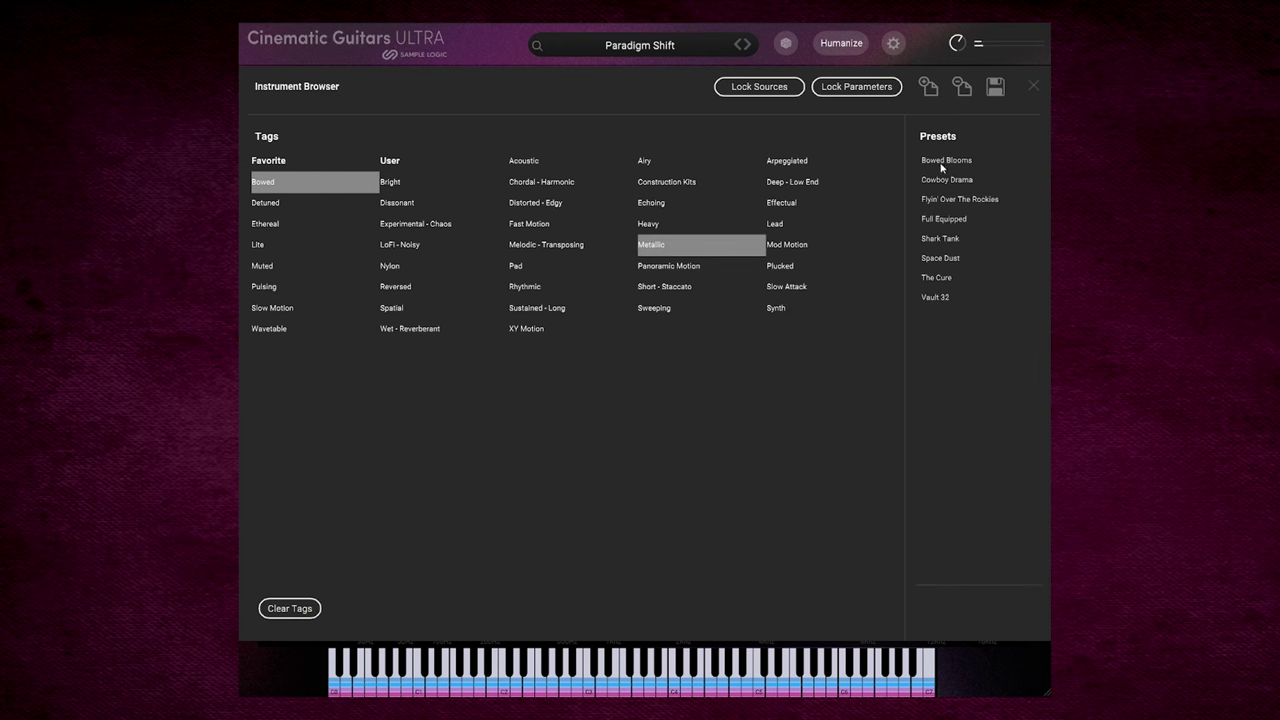
Step: Filter by Metallic only, audition After Lapse through Carnival Clowns, load Destroyer, then clear Metallic
{"action": "left_click", "coordinate": [303, 191]}
{"action": "left_click", "coordinate": [940, 162]}
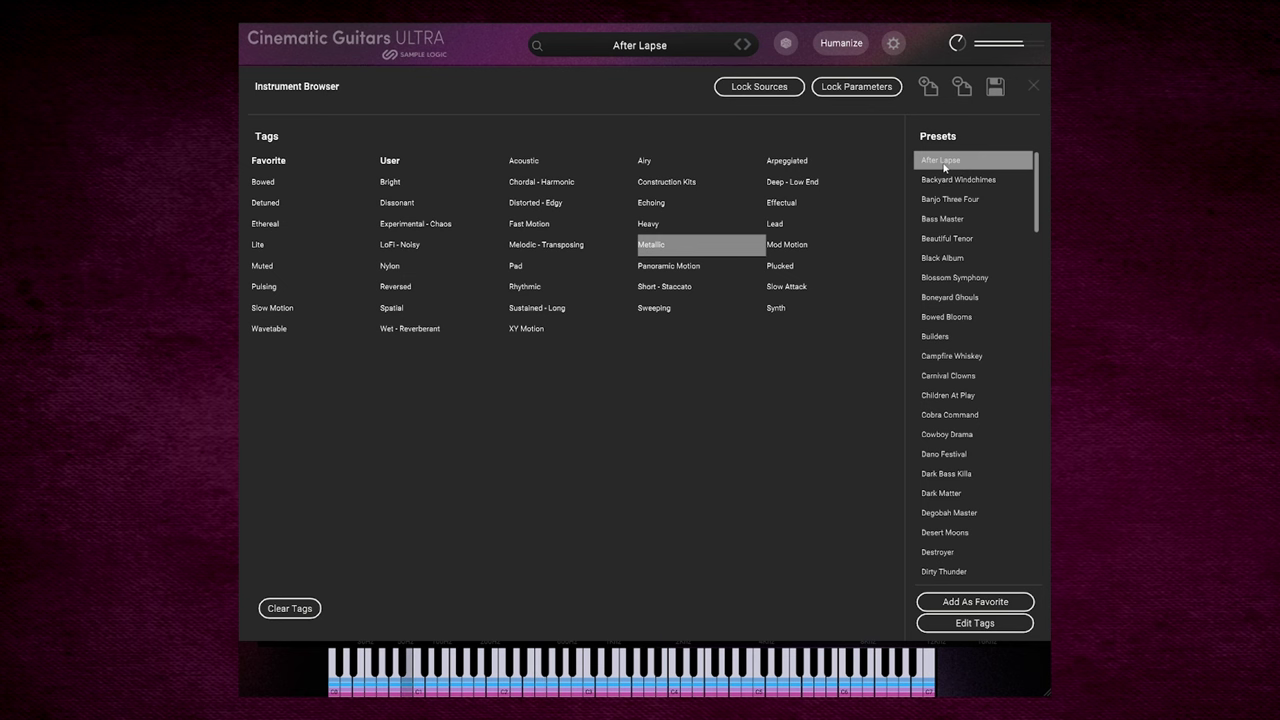
{"action": "left_click", "coordinate": [946, 258]}
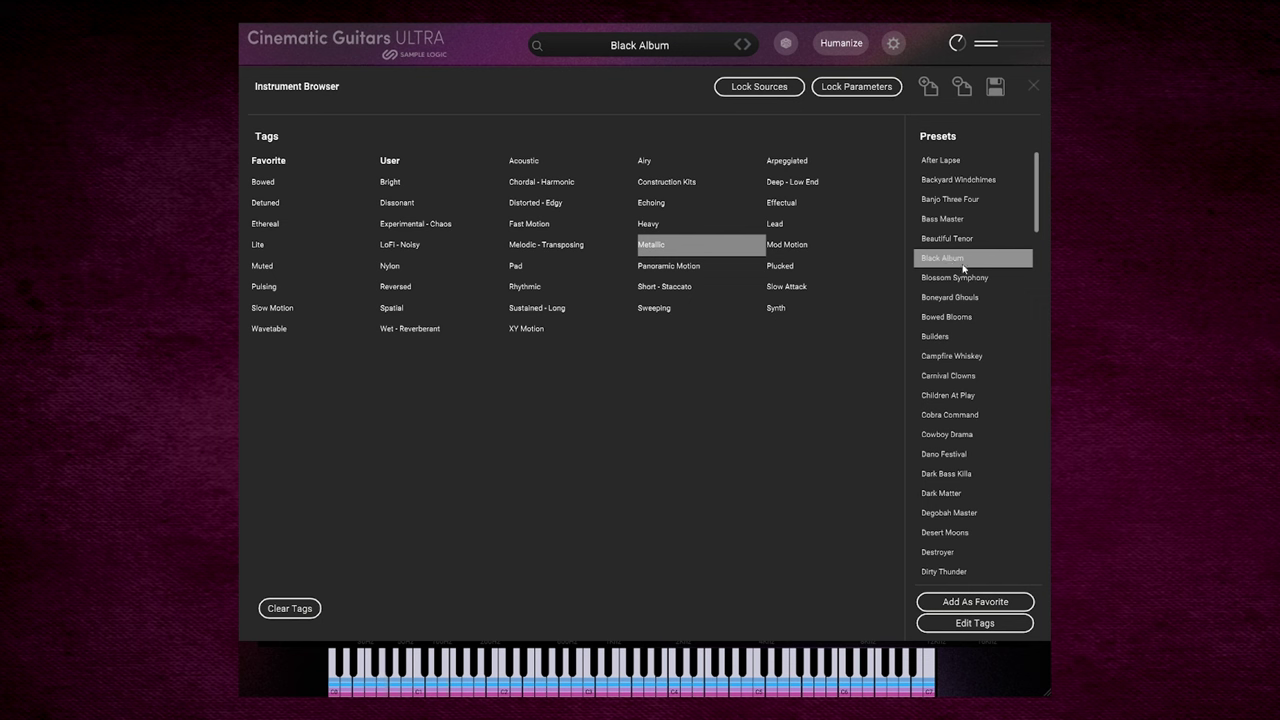
{"action": "left_click", "coordinate": [943, 352]}
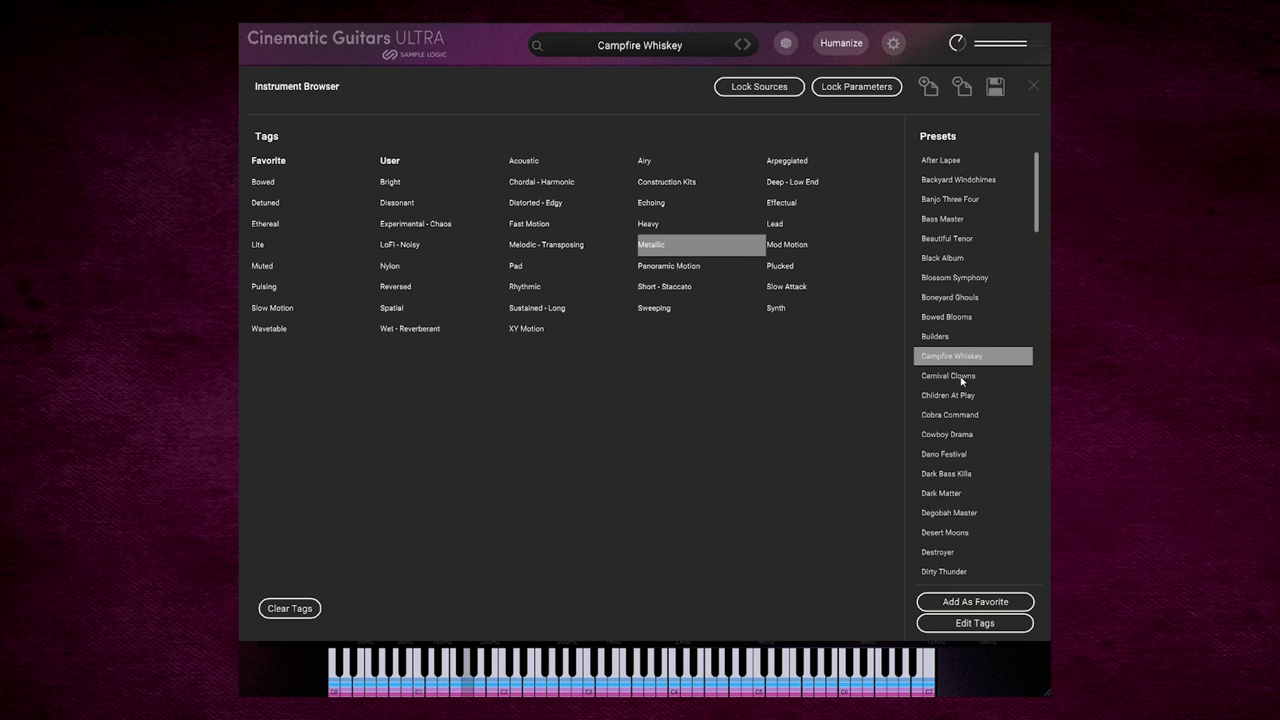
{"action": "left_click", "coordinate": [962, 379]}
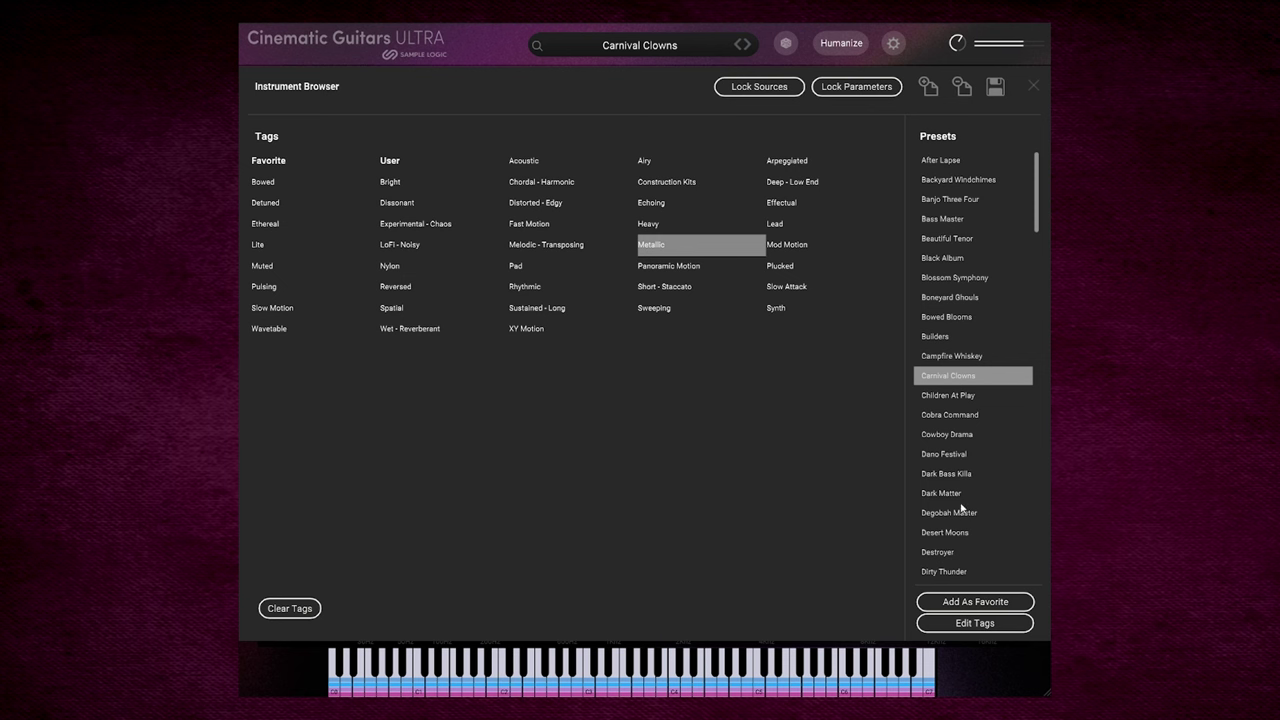
{"action": "left_click", "coordinate": [935, 552]}
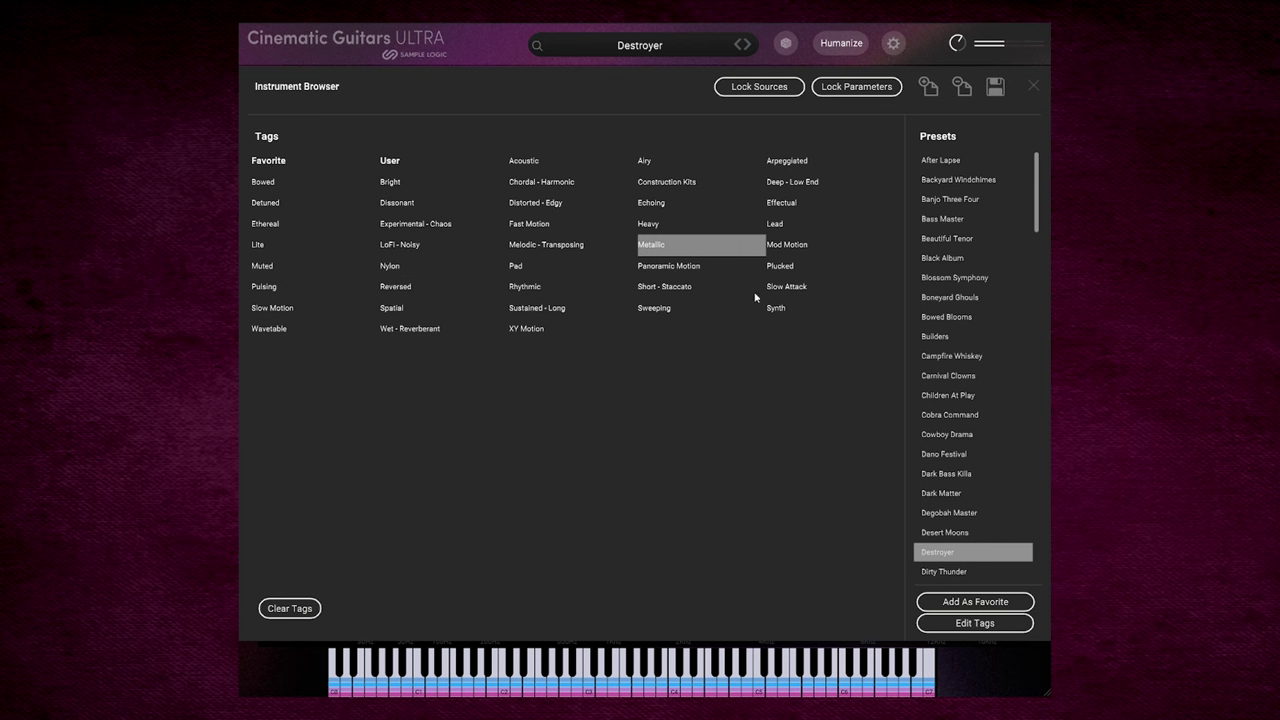
{"action": "left_click", "coordinate": [750, 247]}
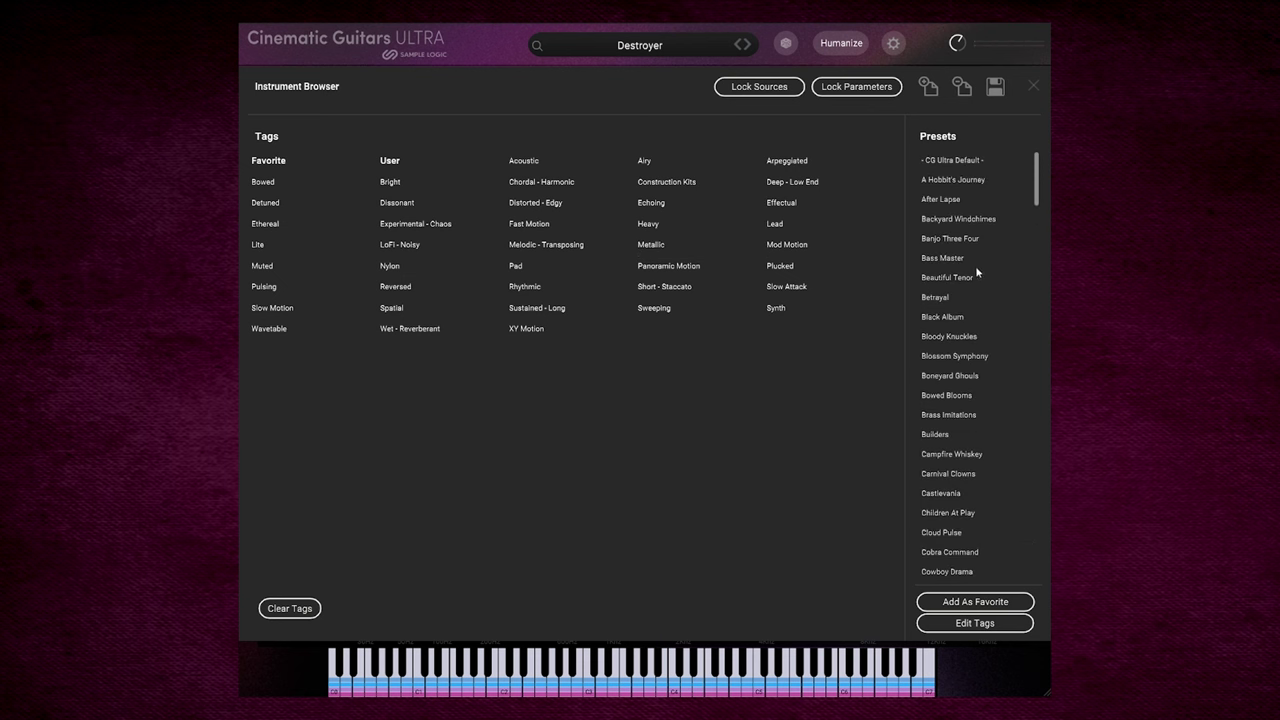
Step: Close the Instrument Browser, then briefly browse Core 1's Source Browser and close it
{"action": "left_click", "coordinate": [1034, 86]}
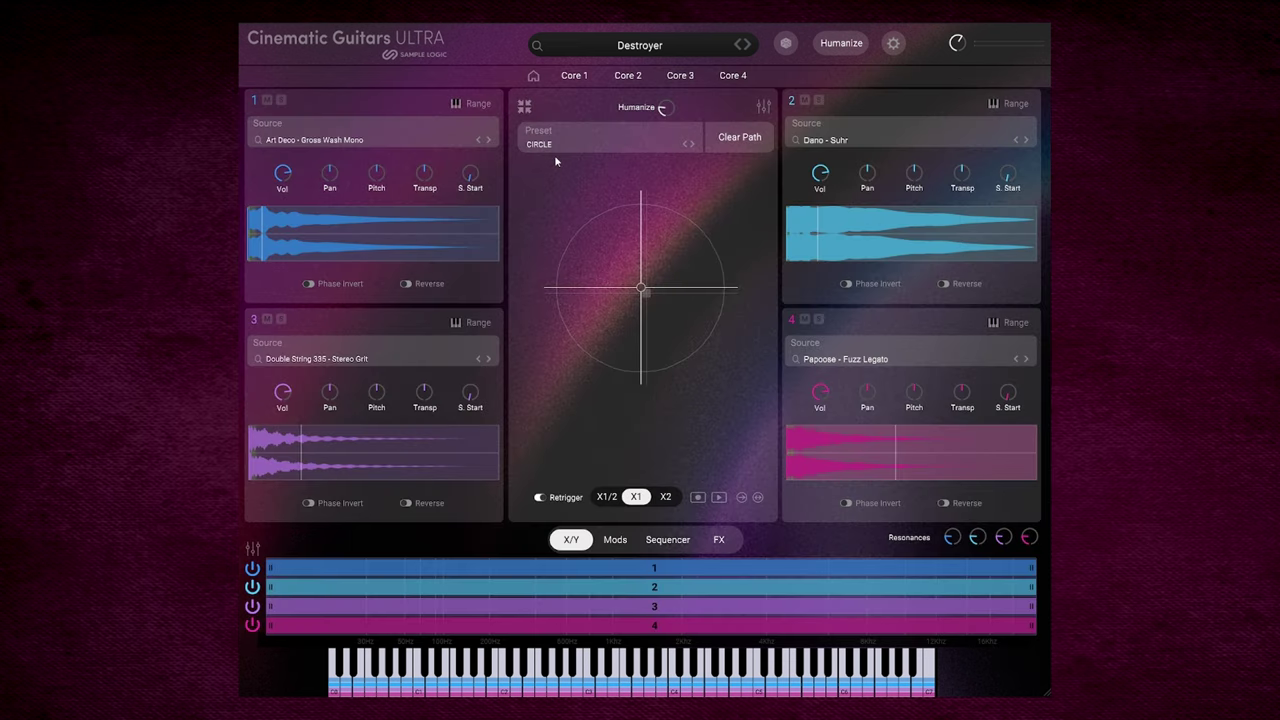
{"action": "left_click", "coordinate": [379, 137]}
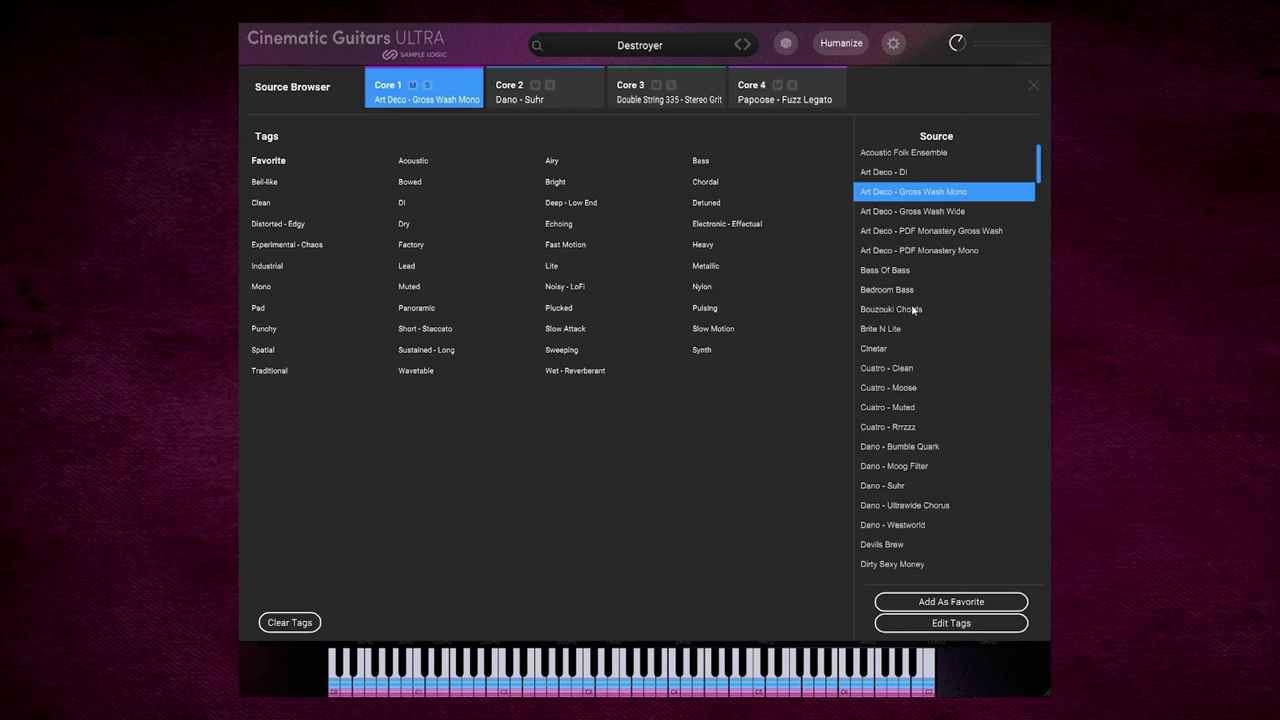
{"action": "scroll", "coordinate": [915, 309], "scroll_direction": "down", "scroll_amount": 15}
{"action": "scroll", "coordinate": [915, 309], "scroll_direction": "down", "scroll_amount": 4}
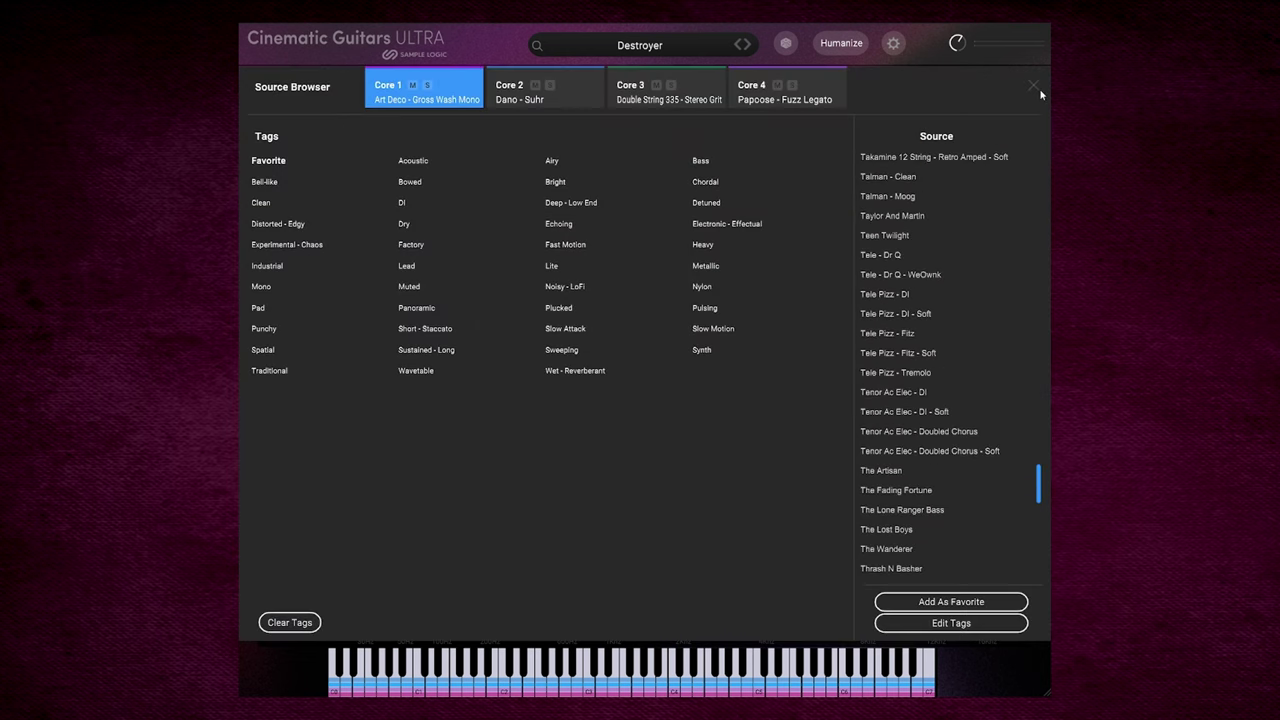
{"action": "left_click", "coordinate": [1034, 87]}
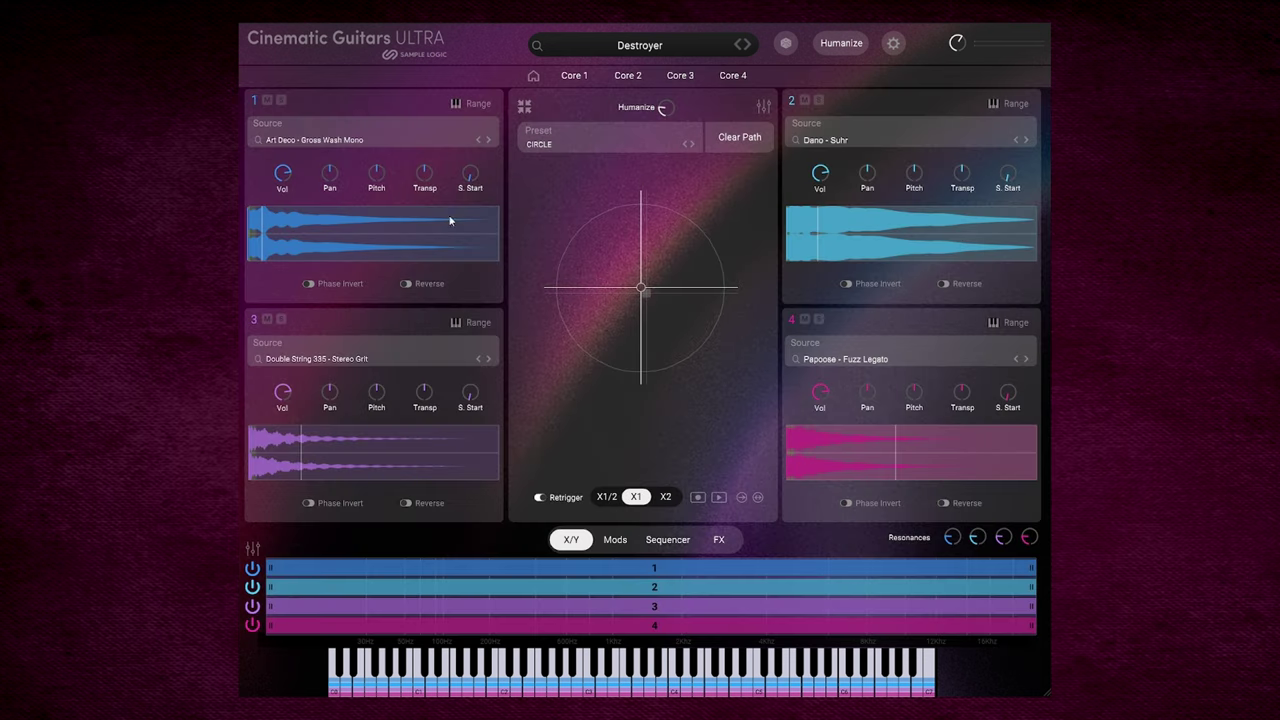